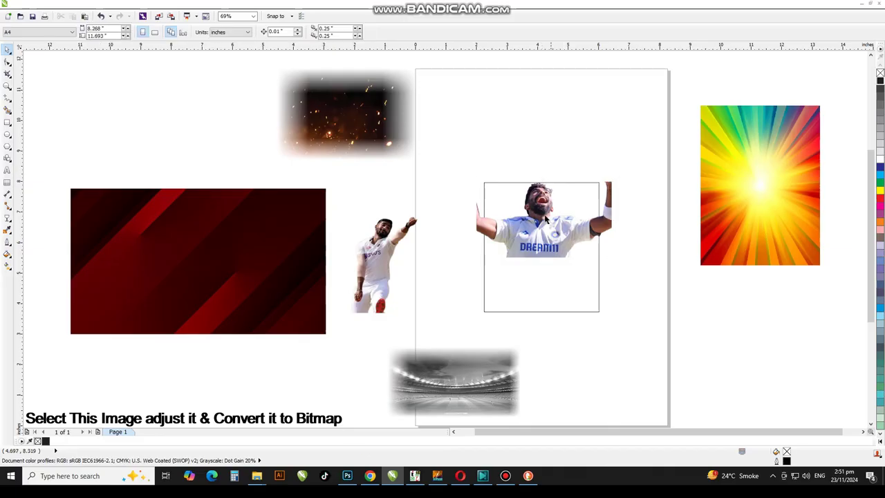
Step: Convert the celebrating player's photo on the page to an 8-bit grayscale bitmap at 300 dpi with a transparent background
{"action": "left_click", "coordinate": [159, 6]}
{"action": "left_click", "coordinate": [181, 14]}
{"action": "left_click", "coordinate": [515, 139]}
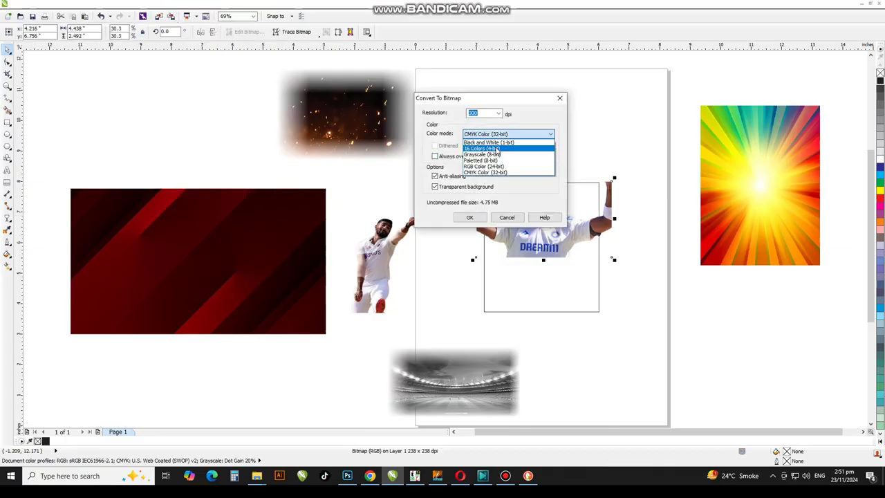
{"action": "left_click", "coordinate": [494, 158]}
{"action": "left_click", "coordinate": [470, 218]}
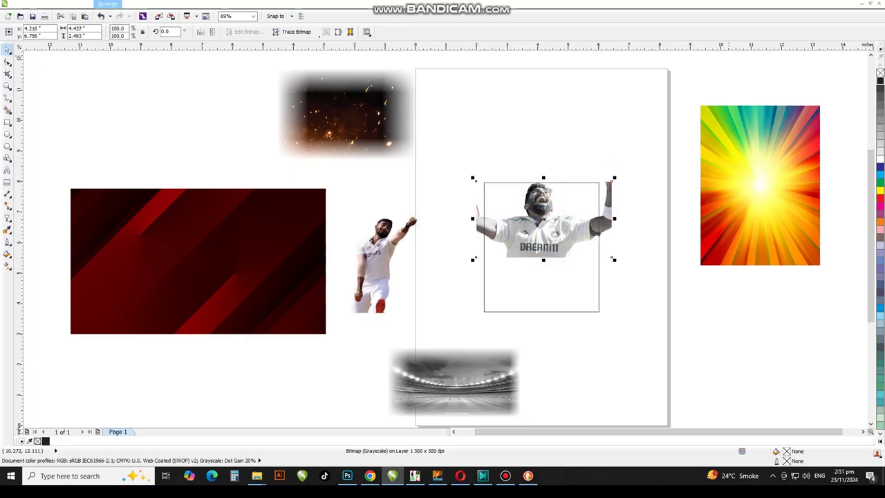
Step: PowerClip the grayscale player photo inside the outlined rectangle on the page
{"action": "left_click", "coordinate": [126, 5]}
{"action": "mouse_move", "coordinate": [169, 136]}
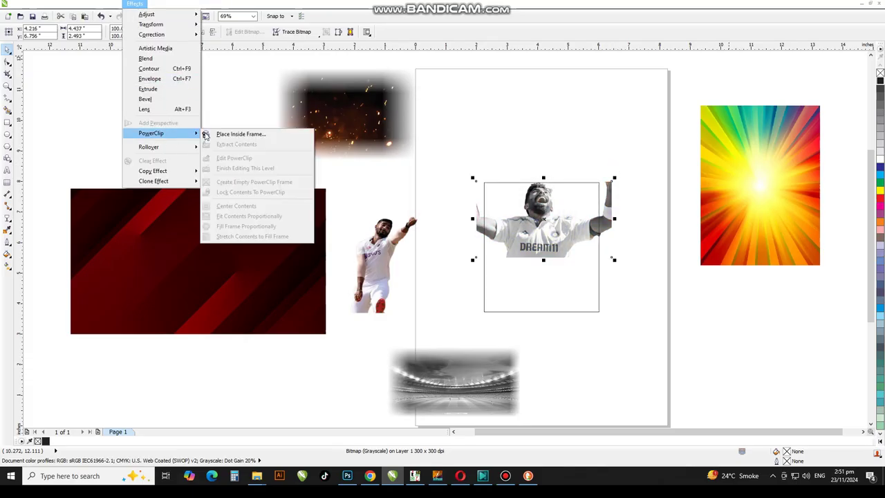
{"action": "left_click", "coordinate": [235, 136]}
{"action": "left_click", "coordinate": [592, 296]}
{"action": "left_click", "coordinate": [593, 297]}
Step: Open the PowerClip contents for editing and shift the grayscale player photo slightly down within the frame
{"action": "double_click", "coordinate": [564, 223]}
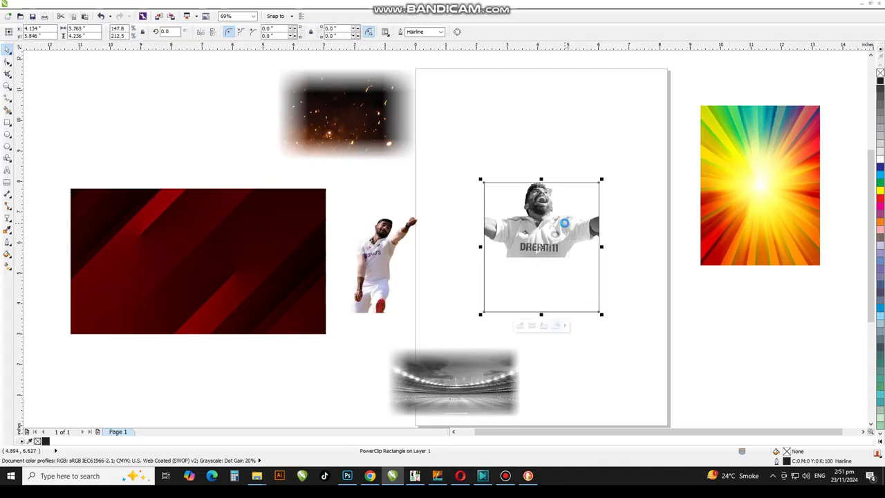
{"action": "left_click_drag", "start_coordinate": [544, 223], "coordinate": [544, 226]}
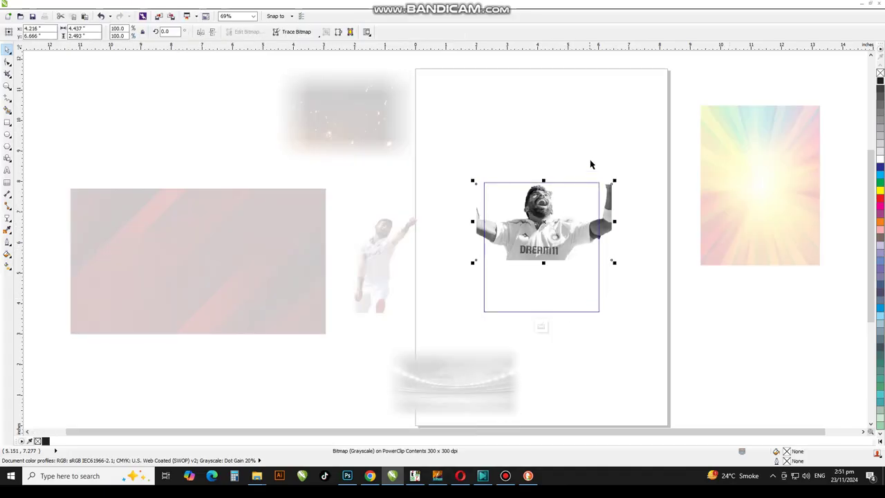
{"action": "double_click", "coordinate": [608, 160]}
{"action": "left_click", "coordinate": [608, 159]}
{"action": "double_click", "coordinate": [589, 226]}
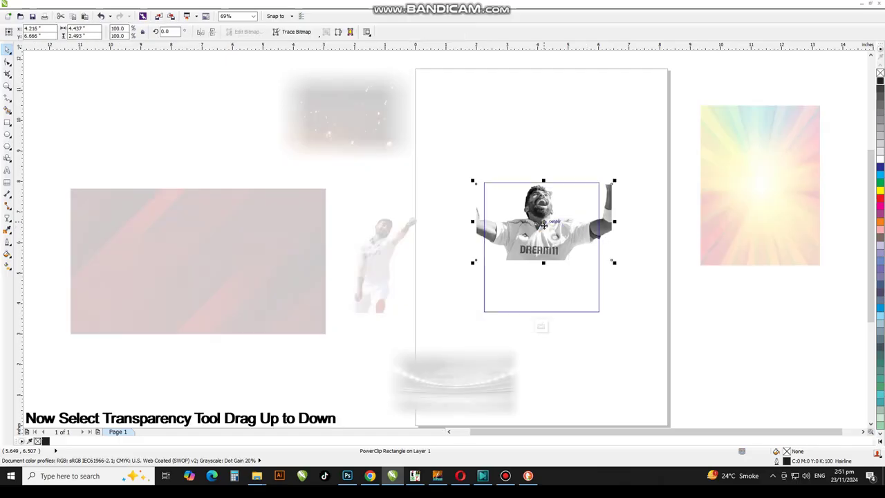
Step: Apply a linear transparency that fades out the lower part of the grayscale player photo, and finish editing the frame contents
{"action": "left_click", "coordinate": [7, 219]}
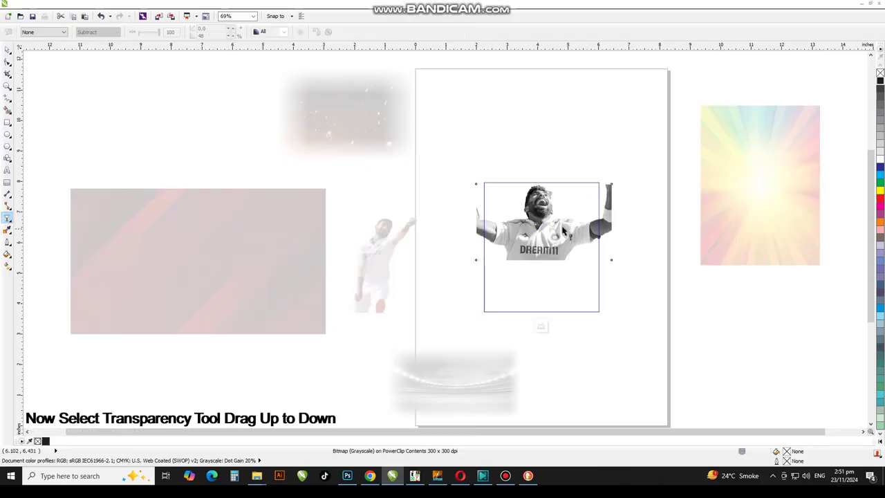
{"action": "left_click_drag", "start_coordinate": [534, 249], "coordinate": [533, 223]}
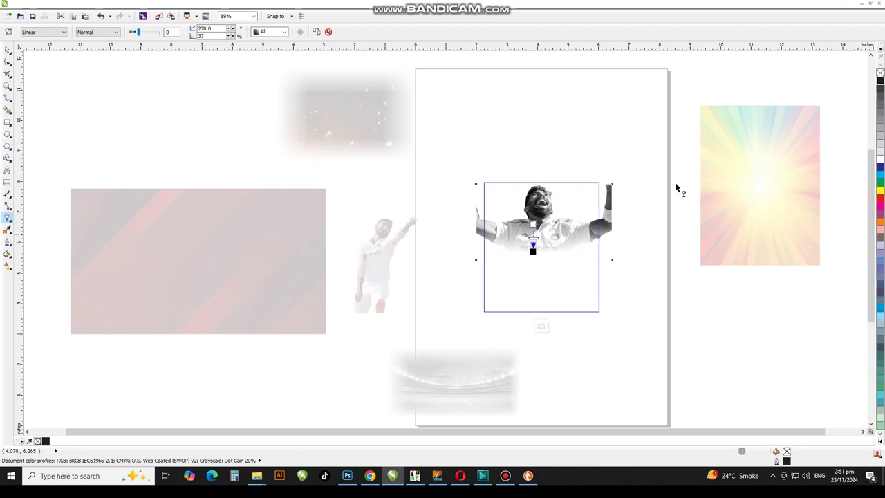
{"action": "key", "text": "space"}
{"action": "left_click", "coordinate": [578, 95], "text": "ctrl"}
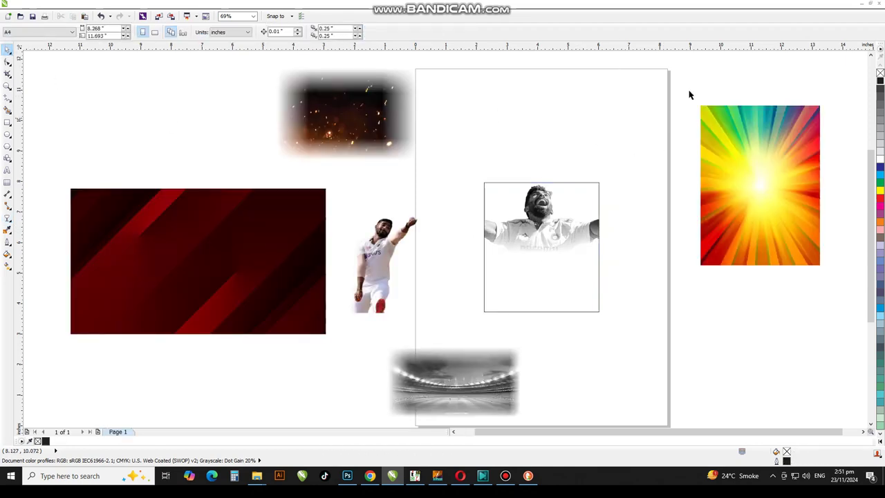
Step: Move the multicoloured sunburst background over the framed player and PowerClip it inside the rectangle
{"action": "left_click_drag", "start_coordinate": [765, 188], "coordinate": [551, 229]}
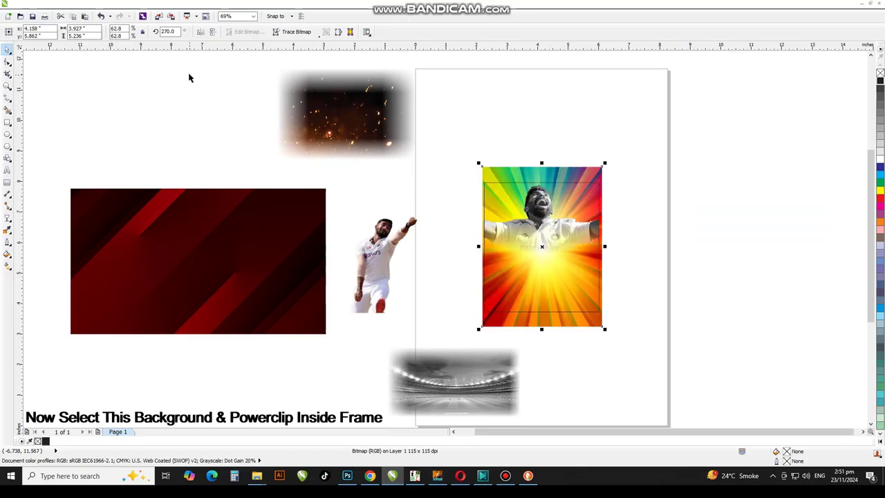
{"action": "left_click", "coordinate": [129, 7]}
{"action": "mouse_move", "coordinate": [164, 135]}
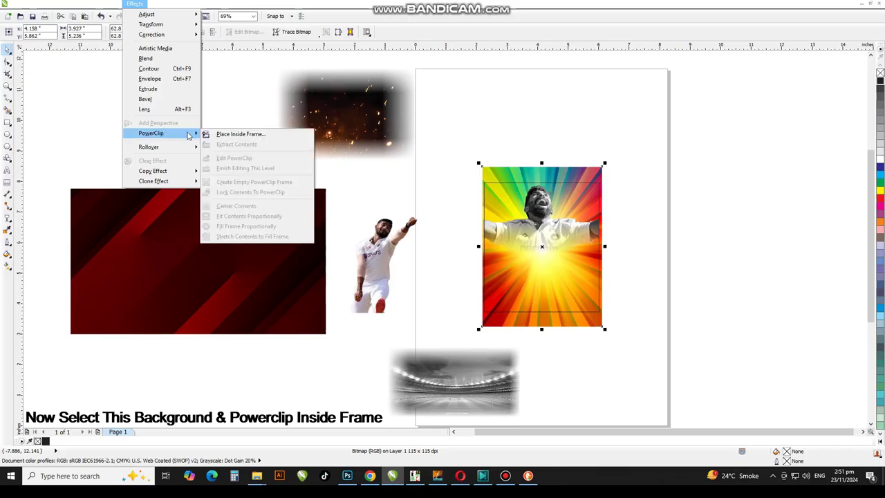
{"action": "left_click", "coordinate": [221, 134]}
{"action": "left_click", "coordinate": [594, 240]}
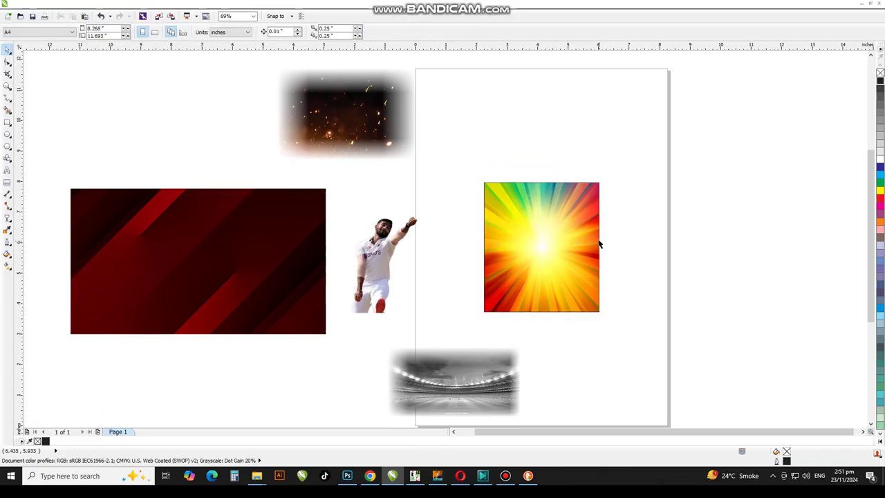
Step: Open the frame contents and send the sunburst background behind the grayscale player
{"action": "double_click", "coordinate": [594, 239]}
{"action": "left_click", "coordinate": [594, 237]}
{"action": "key", "text": "shift+Page_Down"}
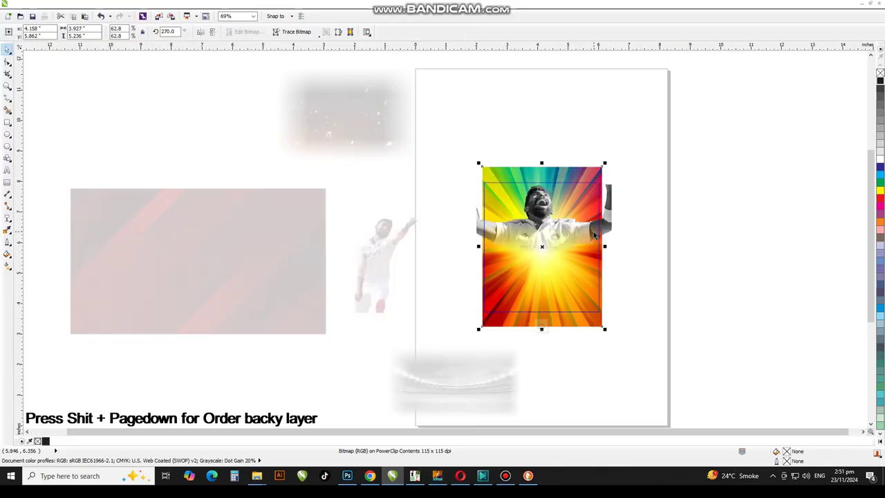
{"action": "left_click", "coordinate": [644, 209]}
{"action": "left_click", "coordinate": [615, 182]}
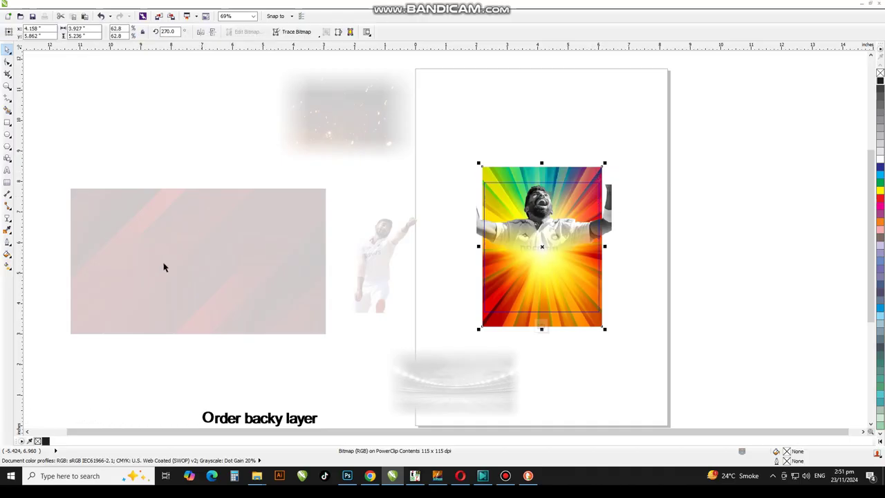
Step: Apply a uniform transparency to the sunburst background with the Difference merge mode
{"action": "left_click", "coordinate": [7, 218]}
{"action": "left_click", "coordinate": [39, 33]}
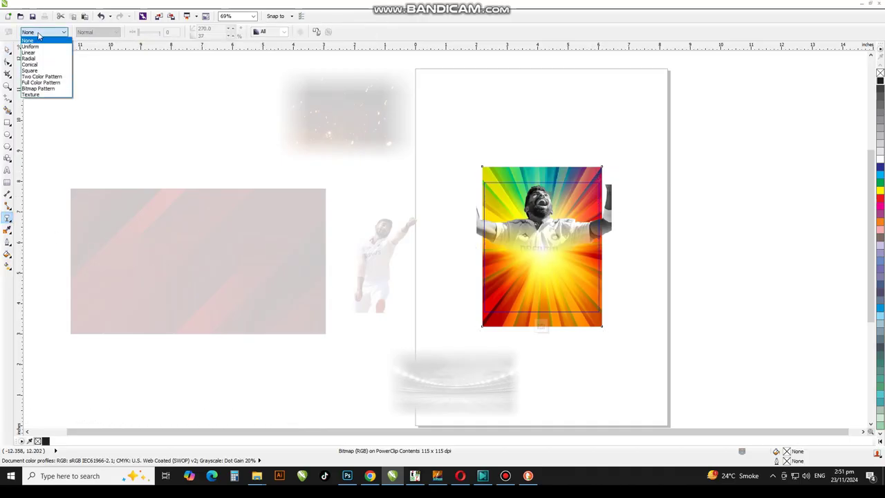
{"action": "left_click", "coordinate": [38, 47]}
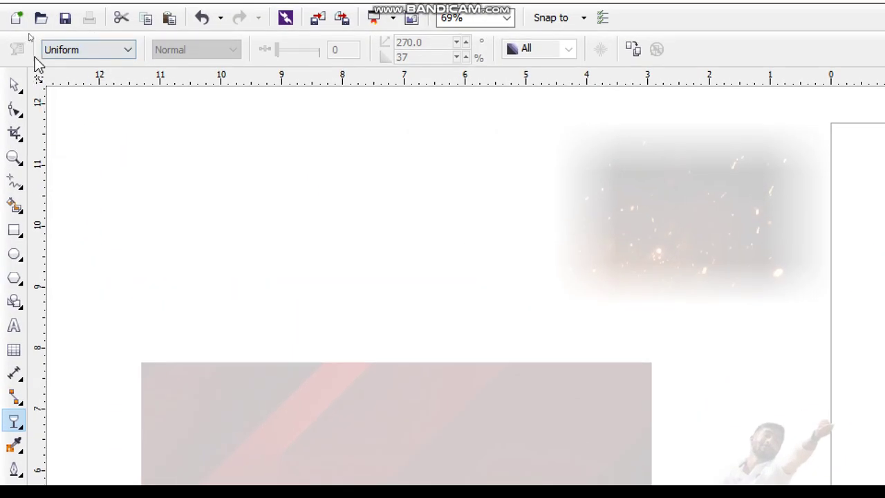
{"action": "left_click", "coordinate": [89, 49]}
{"action": "left_click", "coordinate": [76, 76]}
{"action": "left_click", "coordinate": [215, 51]}
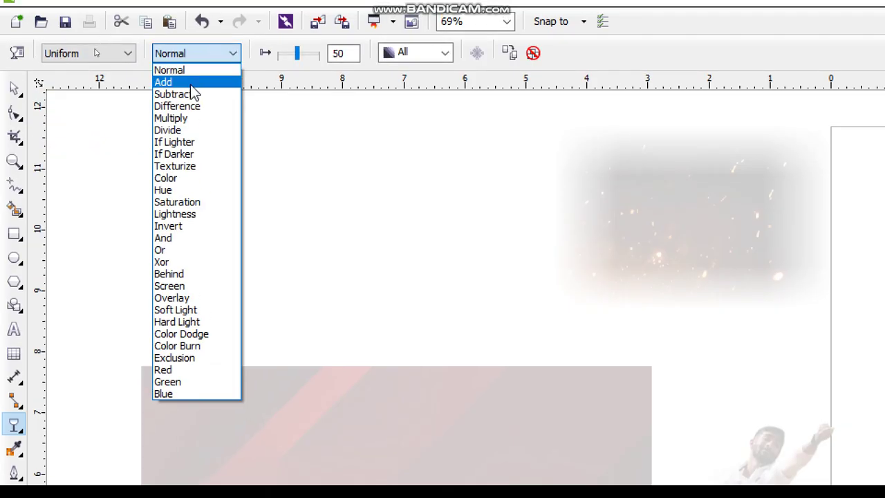
{"action": "left_click", "coordinate": [192, 104]}
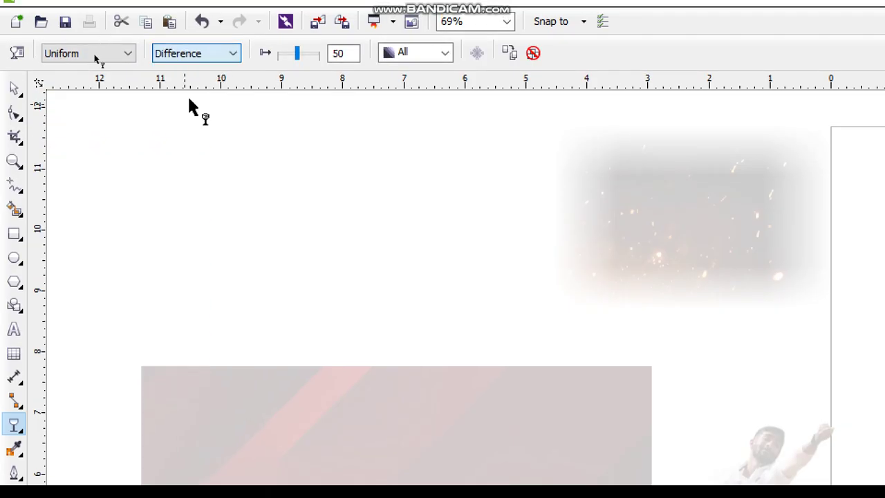
Step: Set the sunburst's transparency to 40 and finish editing the frame contents
{"action": "left_click", "coordinate": [348, 55]}
{"action": "key", "text": "BackSpace"}
{"action": "key", "text": "BackSpace"}
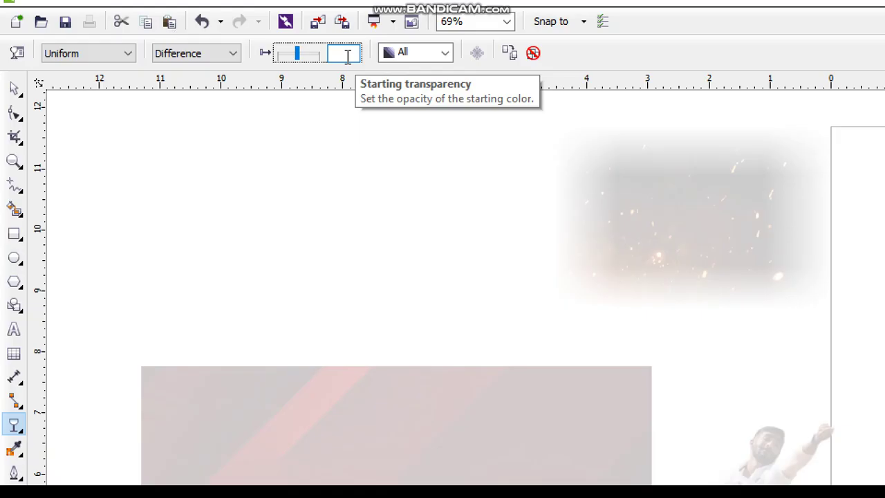
{"action": "type", "text": "40"}
{"action": "key", "text": "Return"}
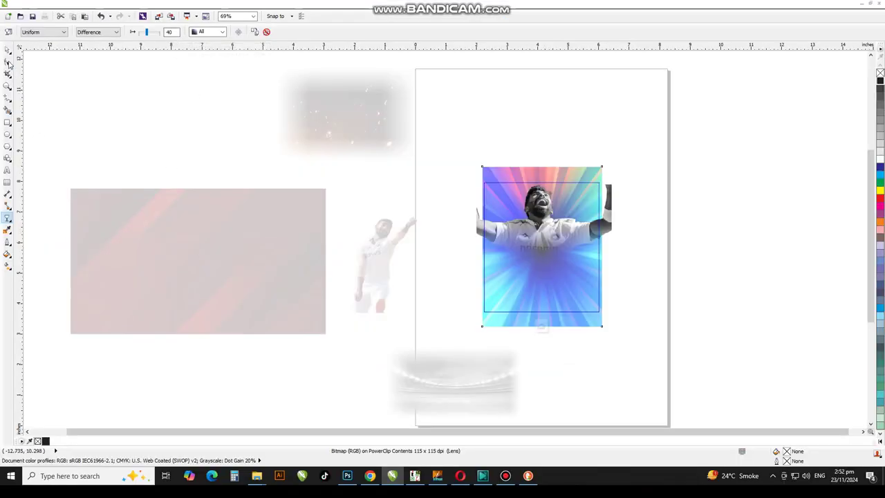
{"action": "left_click", "coordinate": [7, 50]}
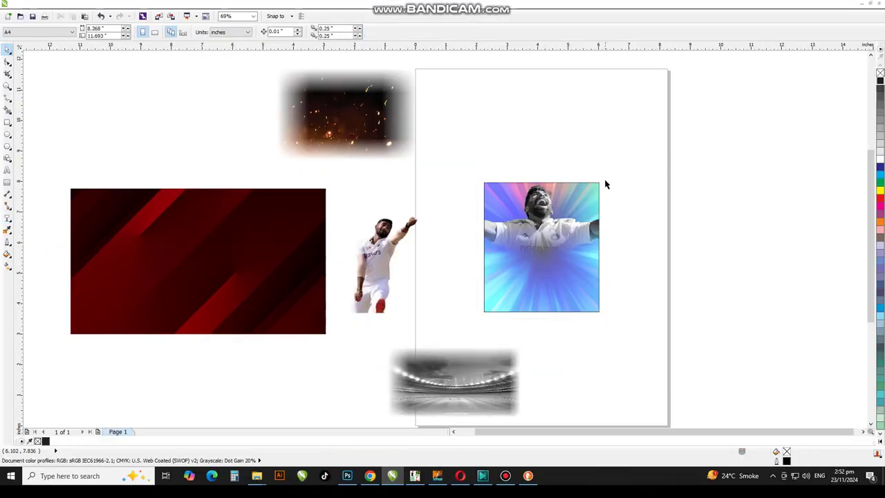
Step: Fill the PowerClip rectangle with red (C0 M100 Y100 K0)
{"action": "left_click", "coordinate": [597, 186]}
{"action": "left_click", "coordinate": [880, 199]}
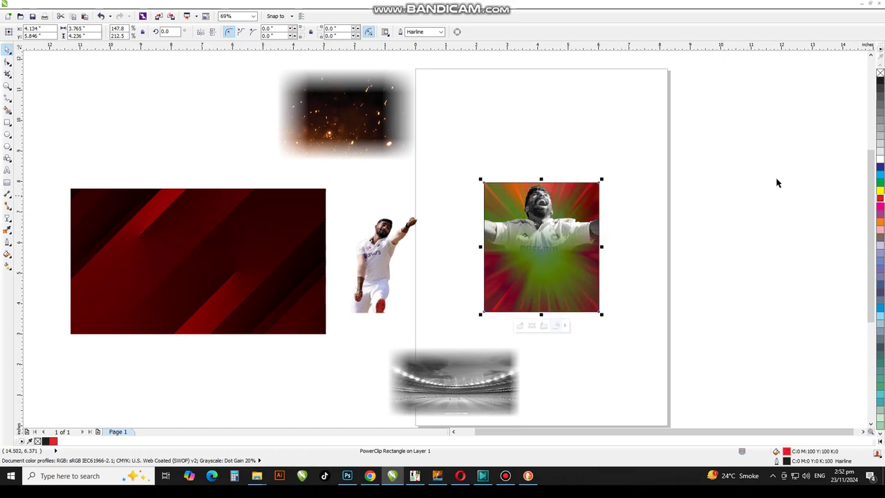
{"action": "left_click", "coordinate": [652, 195]}
Step: Change the merge mode of the sunburst's transparency inside the frame to Subtract and finish editing the contents
{"action": "double_click", "coordinate": [594, 196]}
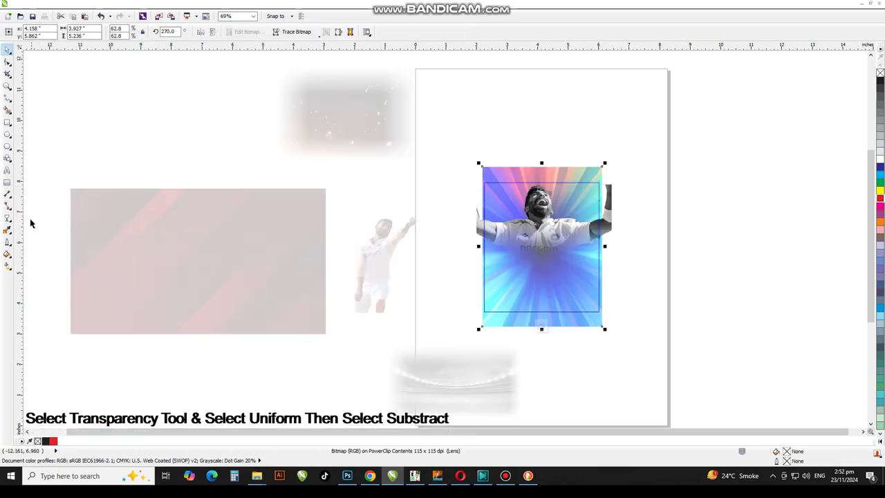
{"action": "left_click", "coordinate": [8, 221]}
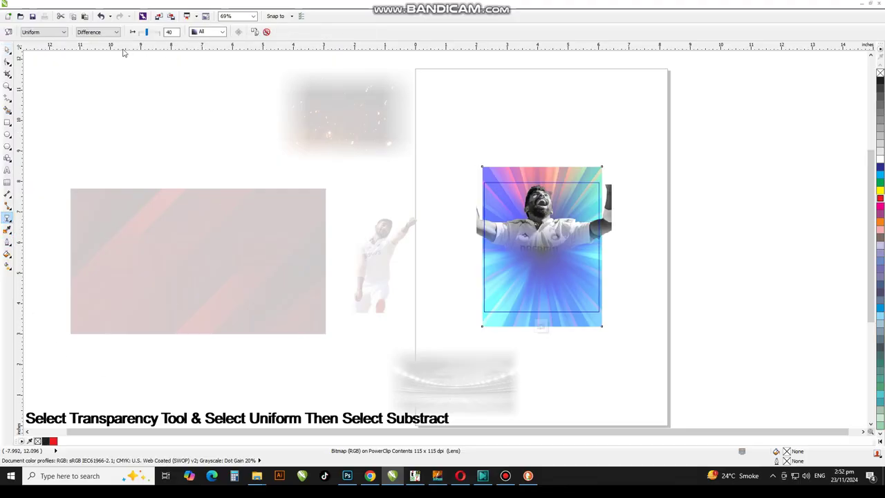
{"action": "left_click", "coordinate": [101, 33]}
{"action": "left_click", "coordinate": [112, 95]}
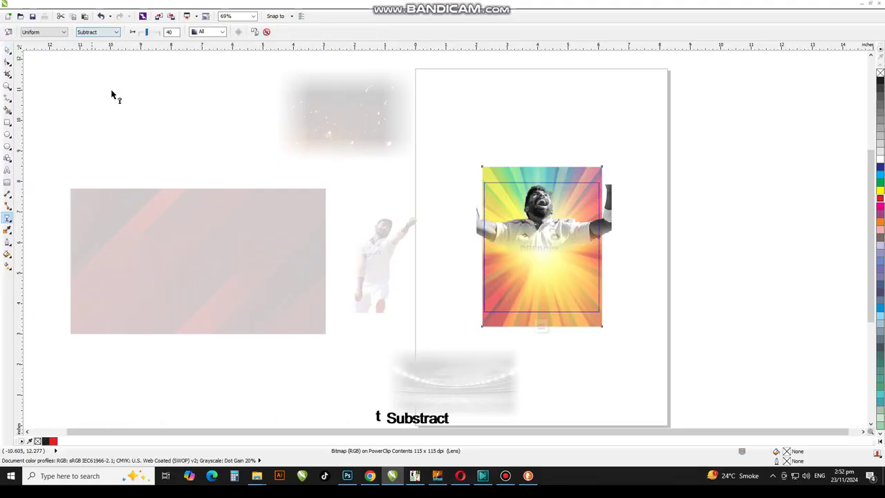
{"action": "left_click", "coordinate": [7, 51]}
{"action": "left_click", "coordinate": [573, 157]}
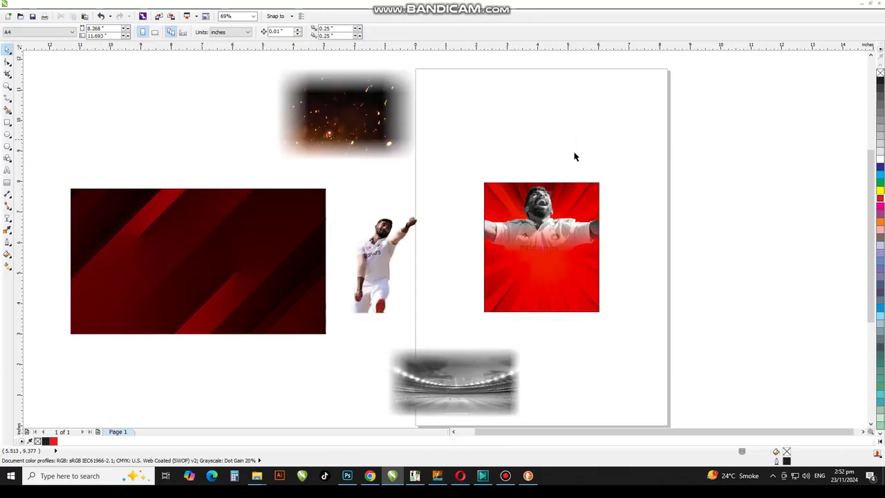
{"action": "left_click", "coordinate": [586, 197]}
{"action": "left_click", "coordinate": [628, 180]}
Step: Move the bowler cutout onto the red poster frame and scale it down to about 1.76 by 2.5 inches
{"action": "left_click", "coordinate": [387, 254]}
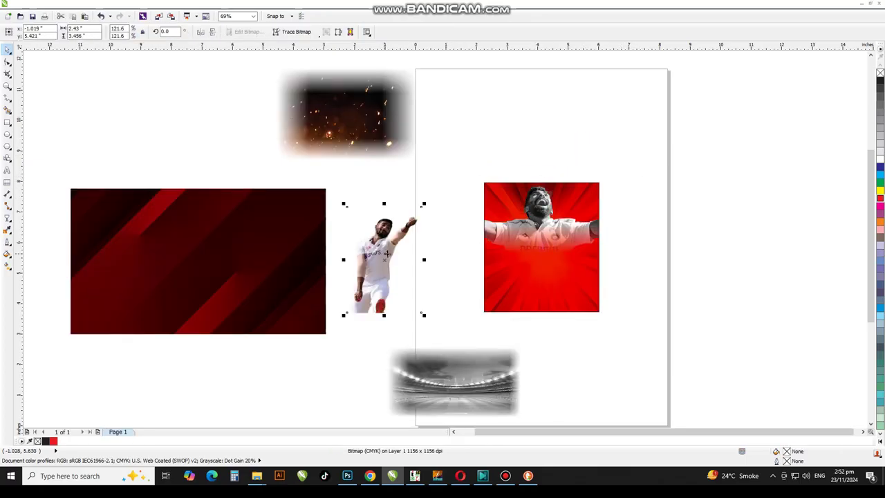
{"action": "left_click_drag", "start_coordinate": [386, 255], "coordinate": [541, 261]}
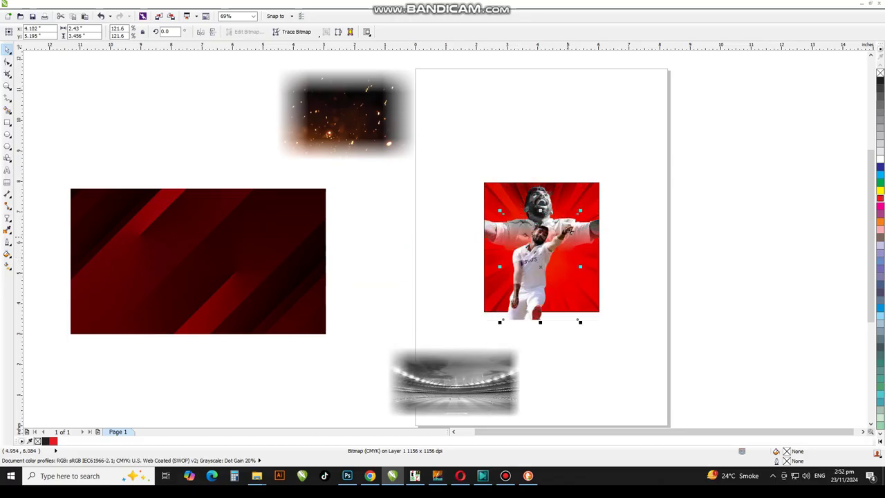
{"action": "left_click_drag", "start_coordinate": [580, 210], "coordinate": [569, 227]}
{"action": "left_click_drag", "start_coordinate": [535, 255], "coordinate": [539, 256]}
{"action": "left_click", "coordinate": [539, 256]}
{"action": "left_click", "coordinate": [633, 181]}
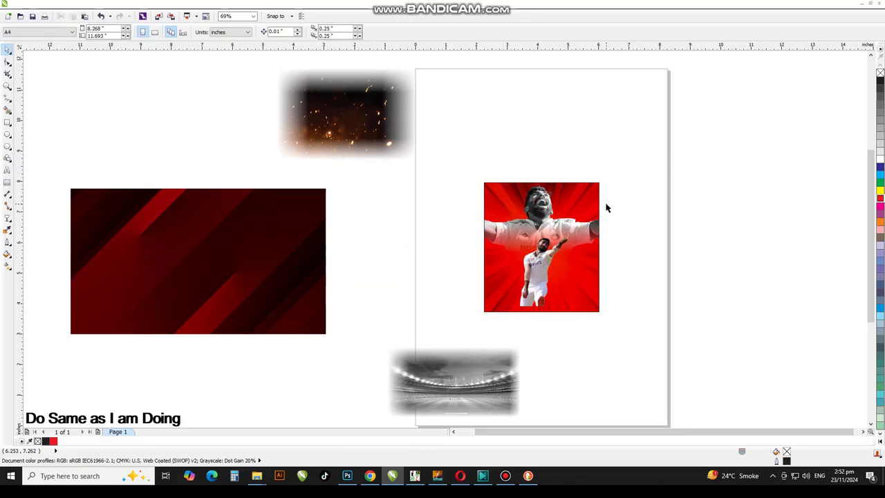
Step: Align the bowler cutout with the bottom edge of the red poster frame
{"action": "key", "text": "z"}
{"action": "left_click_drag", "start_coordinate": [625, 168], "coordinate": [456, 329]}
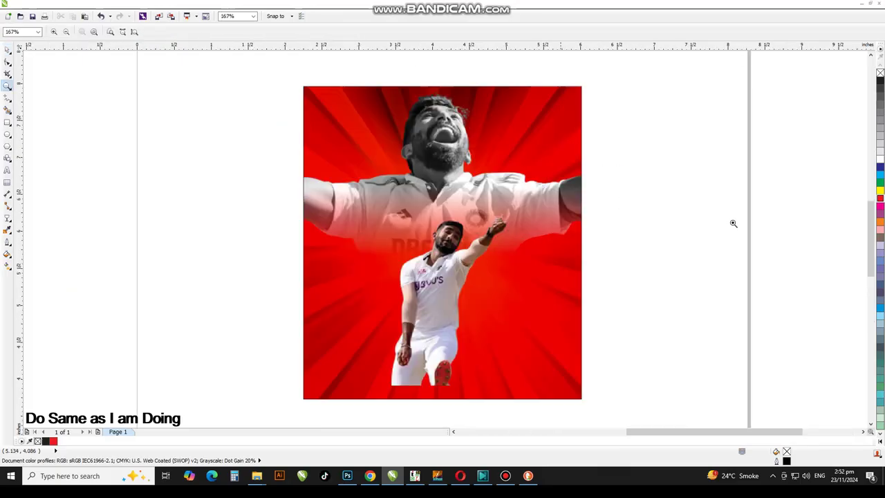
{"action": "left_click", "coordinate": [6, 59]}
{"action": "left_click", "coordinate": [455, 276]}
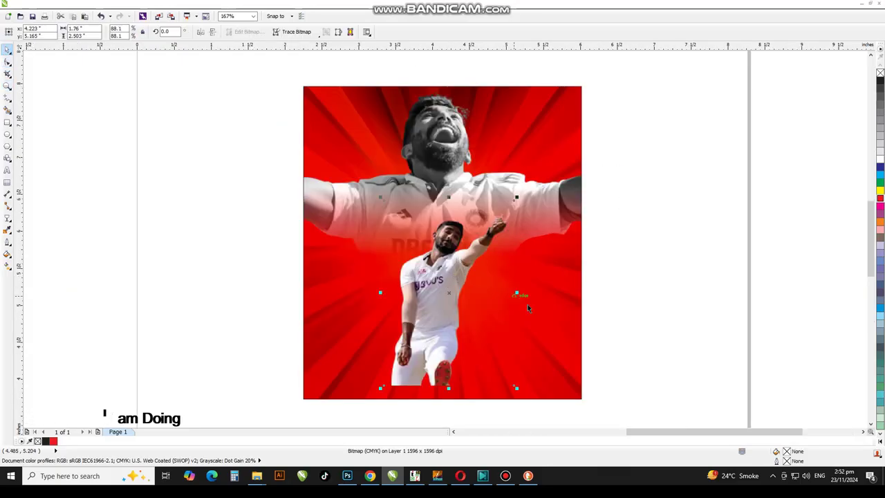
{"action": "left_click", "coordinate": [530, 306], "text": "shift"}
{"action": "key", "text": "b"}
{"action": "left_click", "coordinate": [667, 285]}
{"action": "left_click", "coordinate": [489, 307]}
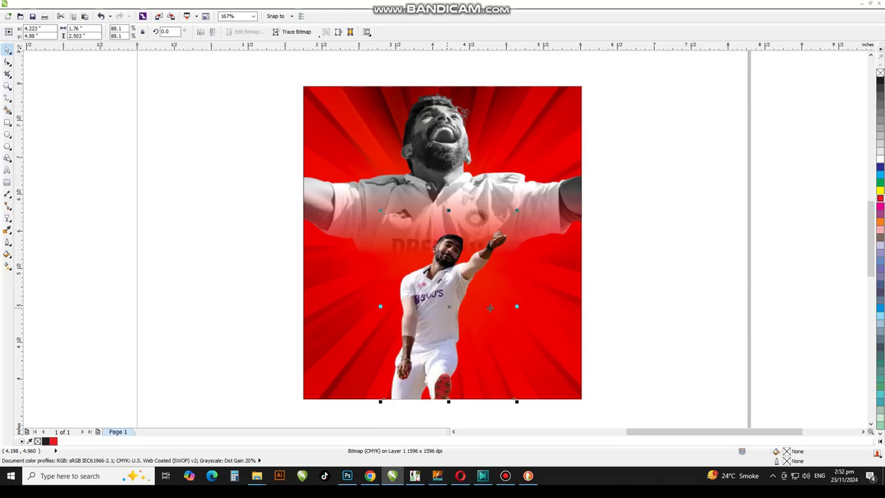
Step: Shift the bowler cutout slightly to the left within the red poster
{"action": "left_click", "coordinate": [536, 306]}
{"action": "left_click", "coordinate": [711, 268]}
{"action": "mouse_move", "coordinate": [449, 291]}
{"action": "left_mouse_down"}
{"action": "mouse_move", "coordinate": [439, 296]}
{"action": "mouse_move", "coordinate": [445, 293]}
{"action": "left_mouse_up"}
{"action": "left_click", "coordinate": [627, 233]}
Step: Move the dark red striped background over the poster so it covers the whole frame
{"action": "key", "text": "F4"}
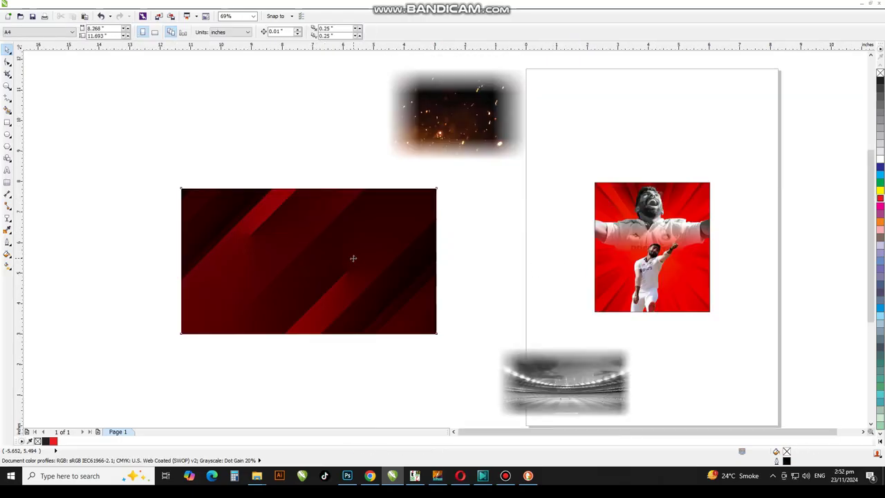
{"action": "left_click", "coordinate": [352, 257]}
{"action": "left_click_drag", "start_coordinate": [375, 261], "coordinate": [710, 248]}
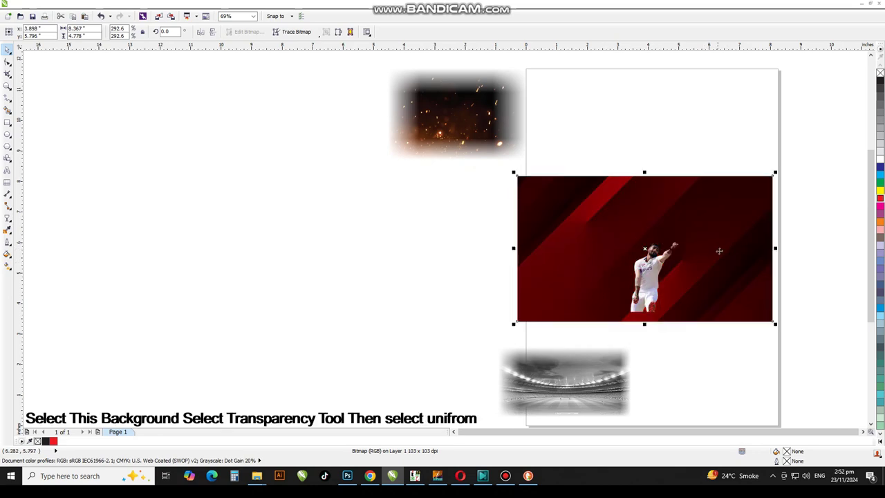
Step: Apply a uniform transparency of 70 to the dark red striped background
{"action": "left_click", "coordinate": [8, 218]}
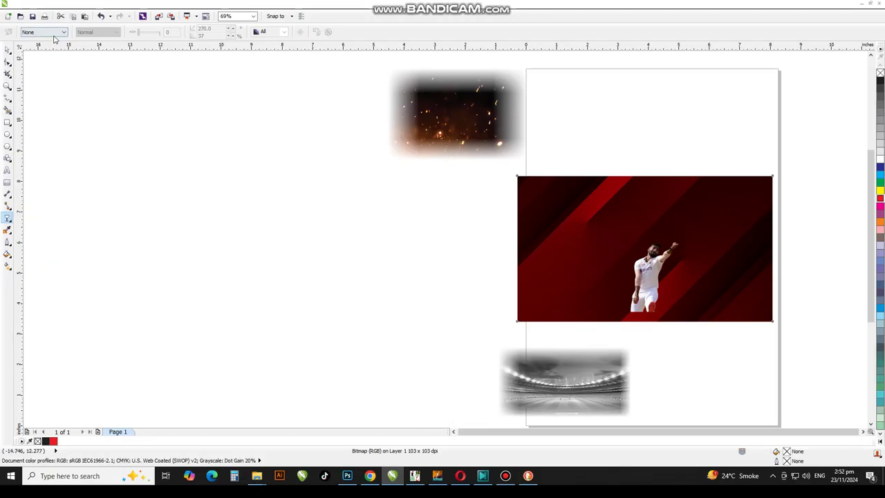
{"action": "left_click", "coordinate": [54, 34]}
{"action": "left_click", "coordinate": [42, 42]}
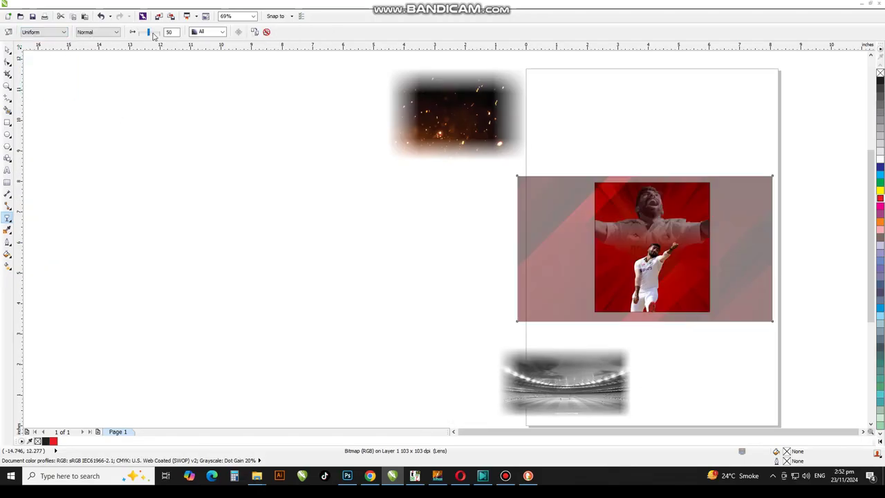
{"action": "key", "text": "BackSpace"}
{"action": "type", "text": "70"}
{"action": "key", "text": "Return"}
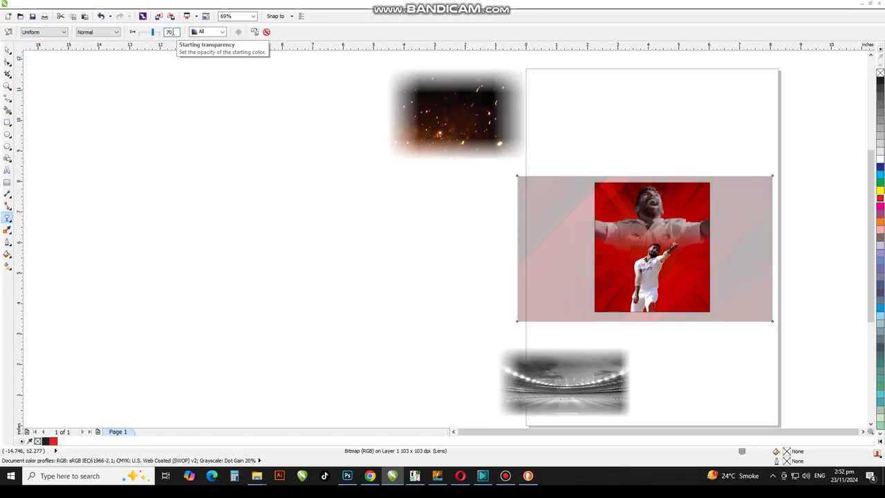
Step: PowerClip the striped background inside the red poster frame
{"action": "left_click", "coordinate": [8, 49]}
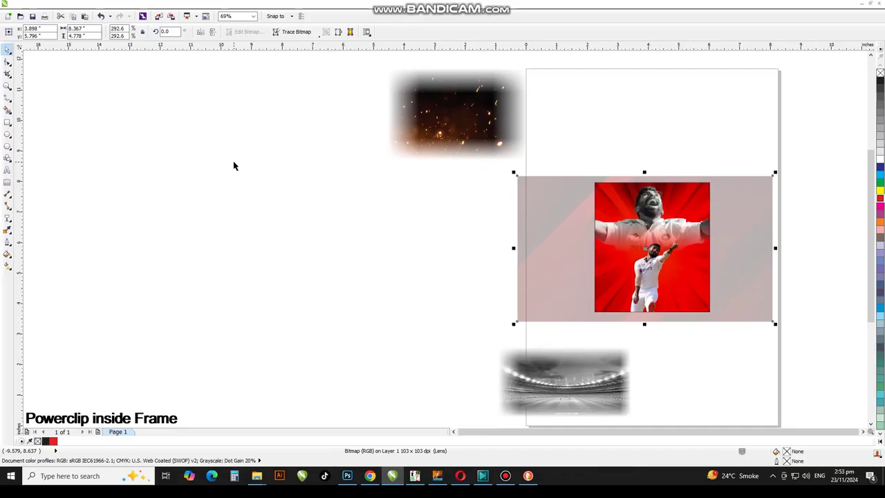
{"action": "key", "text": "alt+c"}
{"action": "key", "text": "w"}
{"action": "key", "text": "p"}
{"action": "left_click", "coordinate": [706, 197]}
{"action": "left_click", "coordinate": [733, 169]}
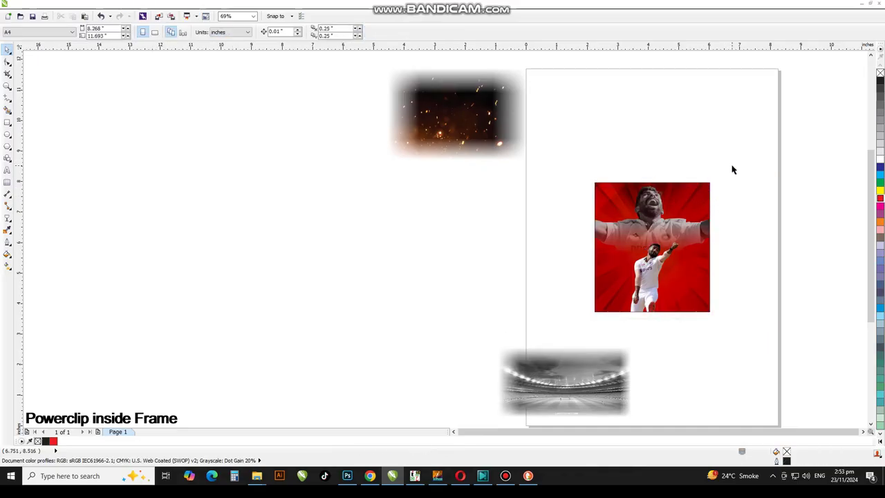
Step: Move the grayscale stadium image onto the lower part of the poster, behind the bowler
{"action": "left_click", "coordinate": [464, 152]}
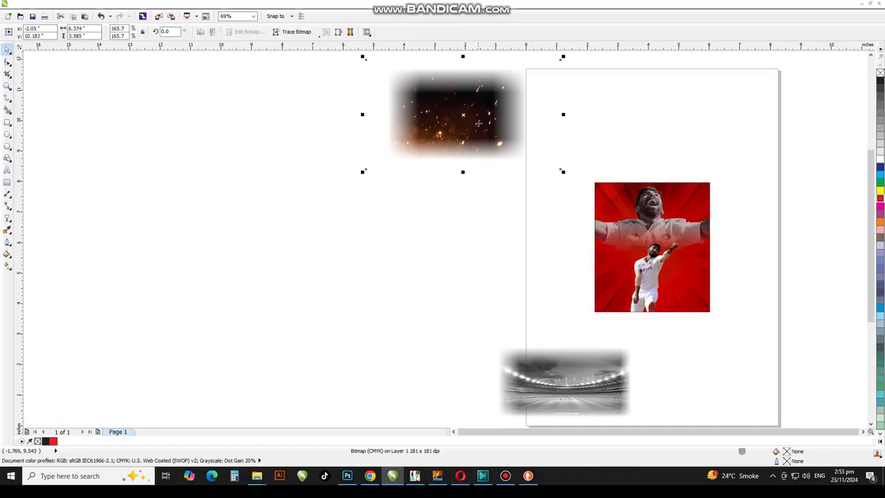
{"action": "left_click", "coordinate": [594, 384]}
{"action": "left_click_drag", "start_coordinate": [587, 381], "coordinate": [671, 290]}
{"action": "left_click", "coordinate": [719, 283]}
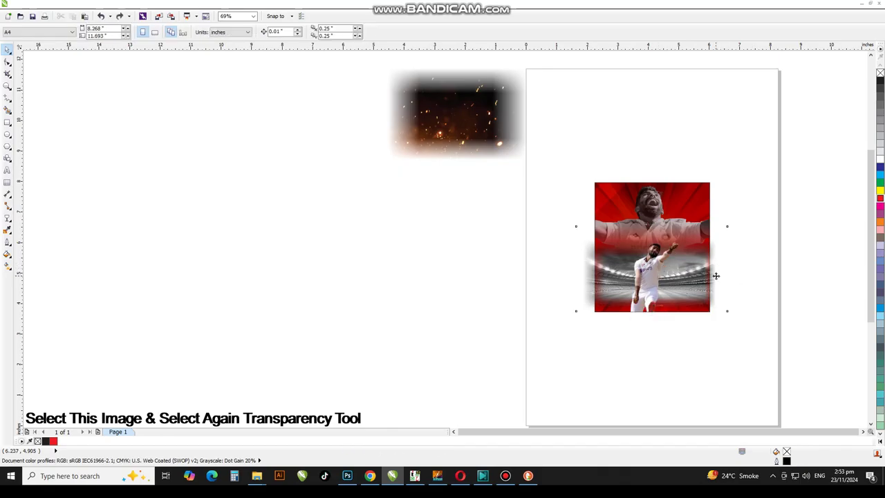
{"action": "left_click_drag", "start_coordinate": [652, 267], "coordinate": [654, 281]}
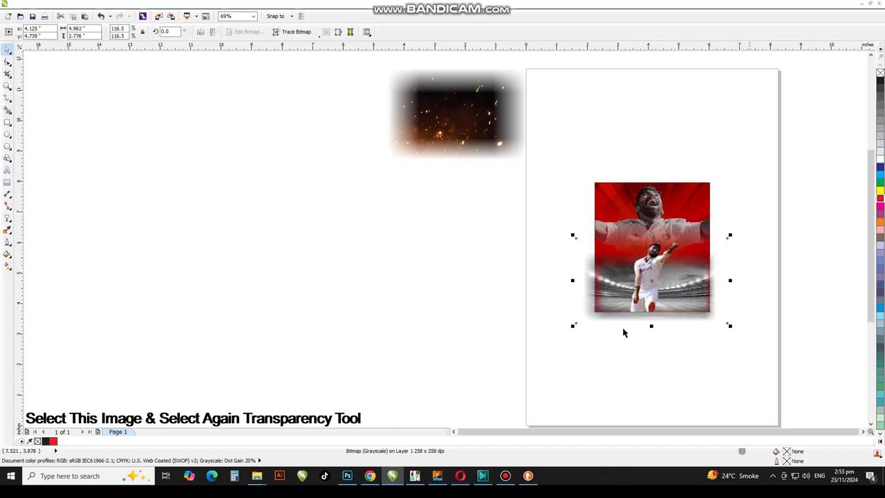
Step: Give the stadium image a uniform transparency of 20 with the Overlay merge mode
{"action": "left_click", "coordinate": [8, 218]}
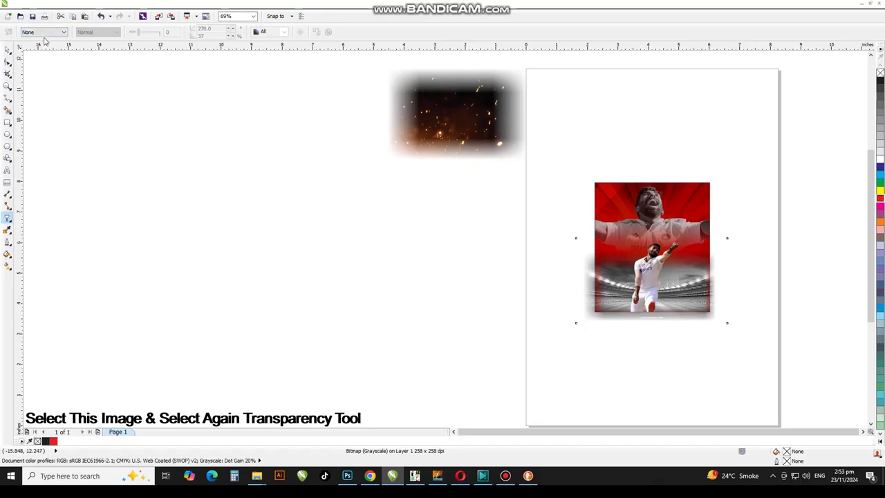
{"action": "left_click", "coordinate": [43, 32]}
{"action": "left_click", "coordinate": [32, 45]}
{"action": "left_click", "coordinate": [98, 32]}
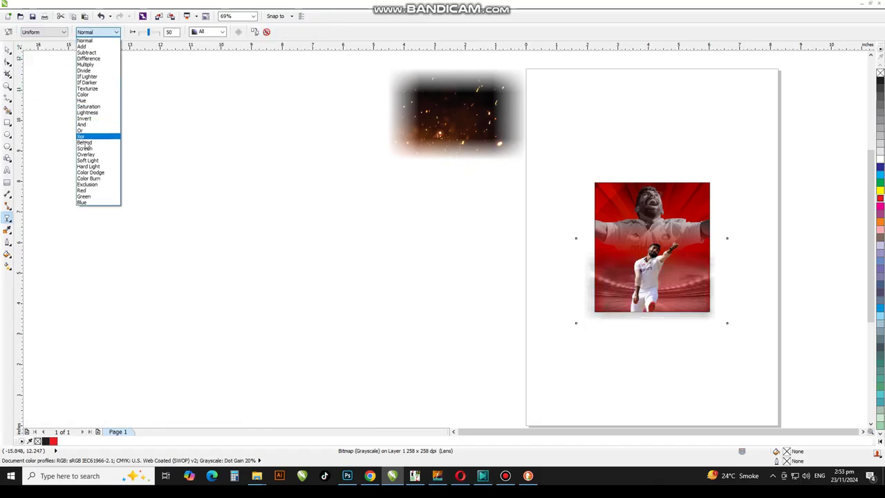
{"action": "left_click", "coordinate": [85, 155]}
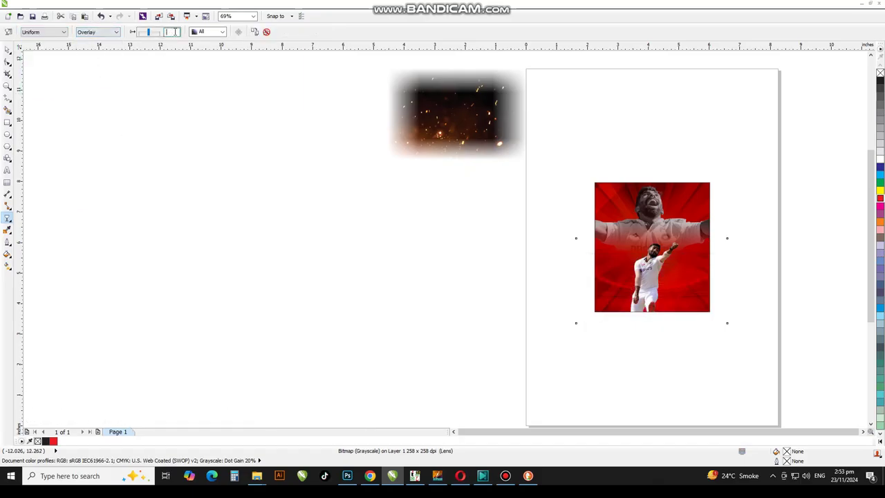
{"action": "type", "text": "20"}
{"action": "left_click", "coordinate": [7, 50]}
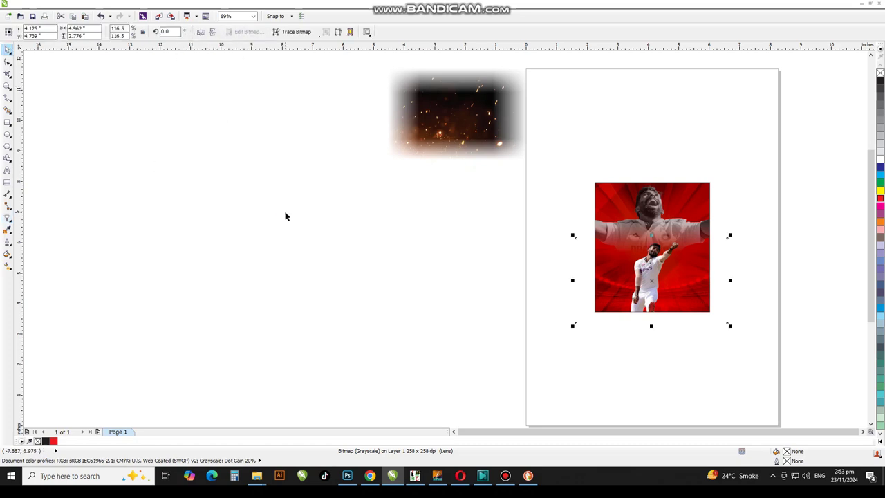
Step: PowerClip the stadium image inside the red poster frame
{"action": "key", "text": "alt+c"}
{"action": "key", "text": "w"}
{"action": "key", "text": "p"}
{"action": "left_click", "coordinate": [704, 193]}
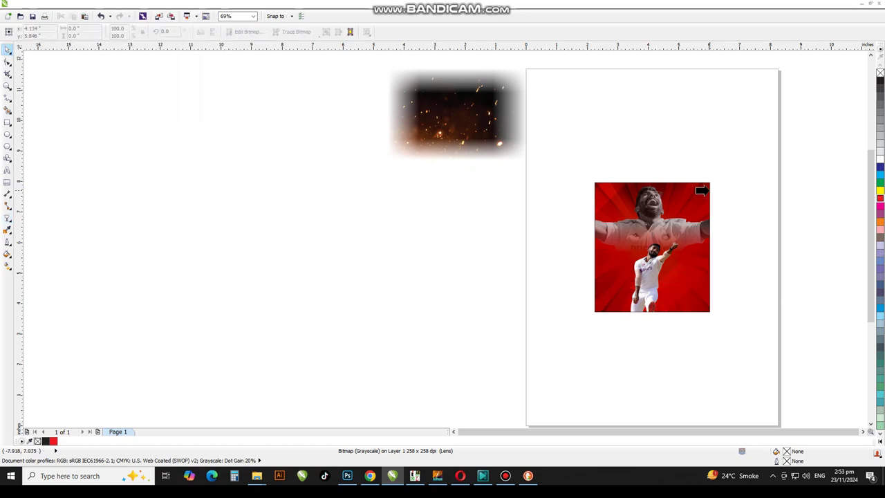
{"action": "left_click", "coordinate": [742, 176]}
Step: Position the fire sparks image over the upper part of the poster
{"action": "left_click_drag", "start_coordinate": [481, 117], "coordinate": [682, 212]}
{"action": "key", "text": "F4"}
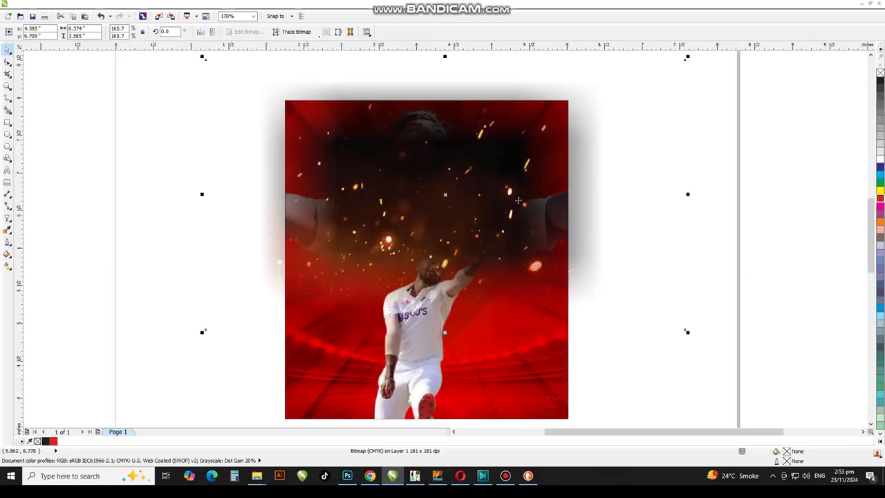
{"action": "left_click_drag", "start_coordinate": [489, 193], "coordinate": [491, 194]}
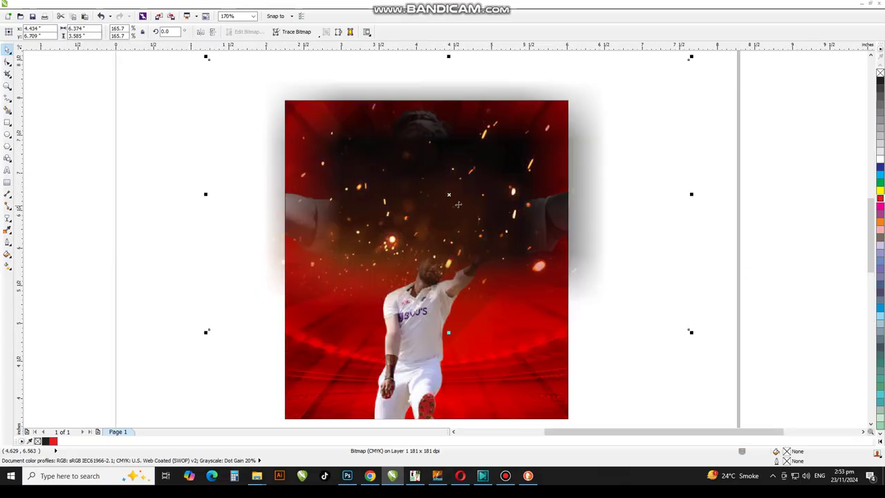
Step: Give the sparks image a uniform transparency of 40 with the Screen merge mode
{"action": "left_click", "coordinate": [8, 219]}
{"action": "left_click", "coordinate": [43, 31]}
{"action": "left_click", "coordinate": [42, 46]}
{"action": "left_click", "coordinate": [92, 33]}
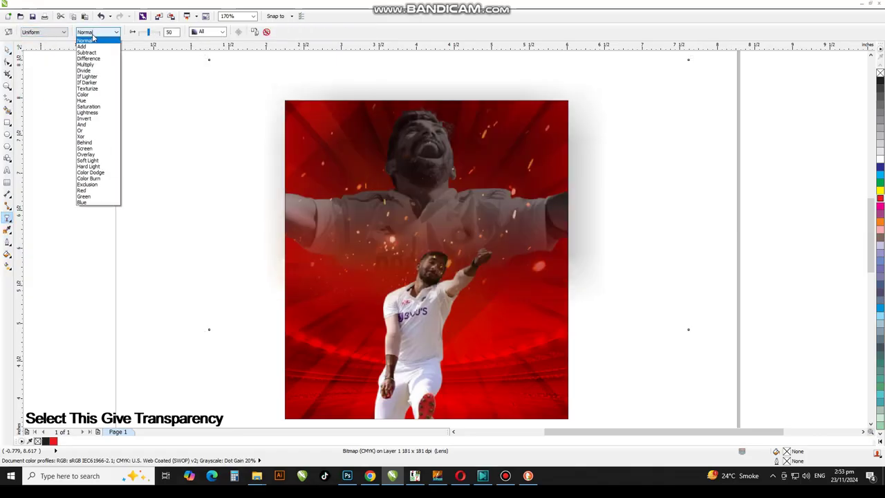
{"action": "left_click", "coordinate": [97, 147]}
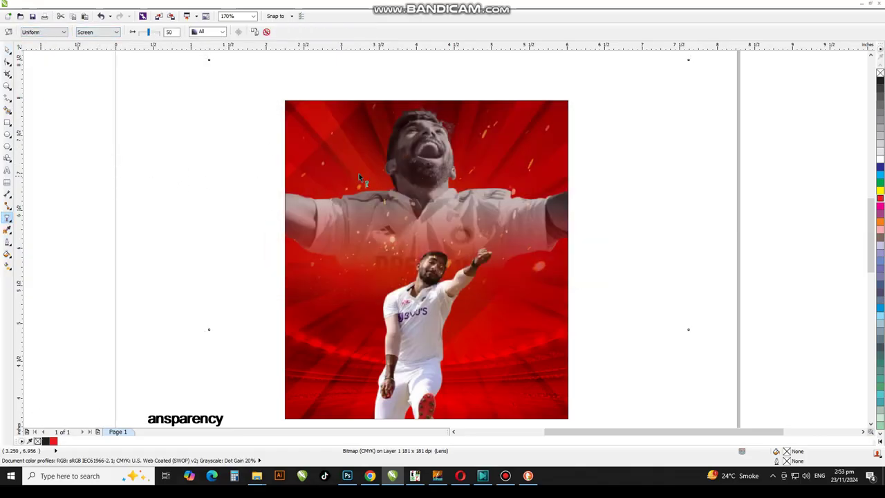
{"action": "left_click", "coordinate": [173, 33]}
{"action": "key", "text": "BackSpace"}
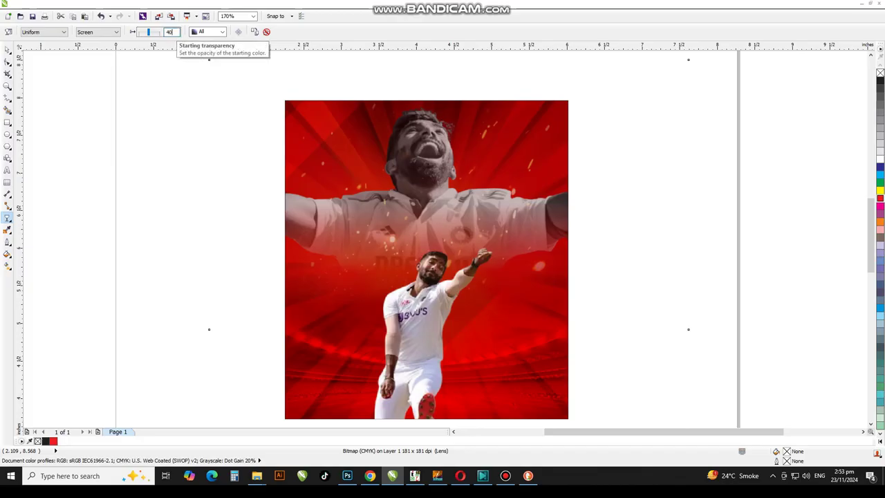
{"action": "left_click", "coordinate": [8, 49]}
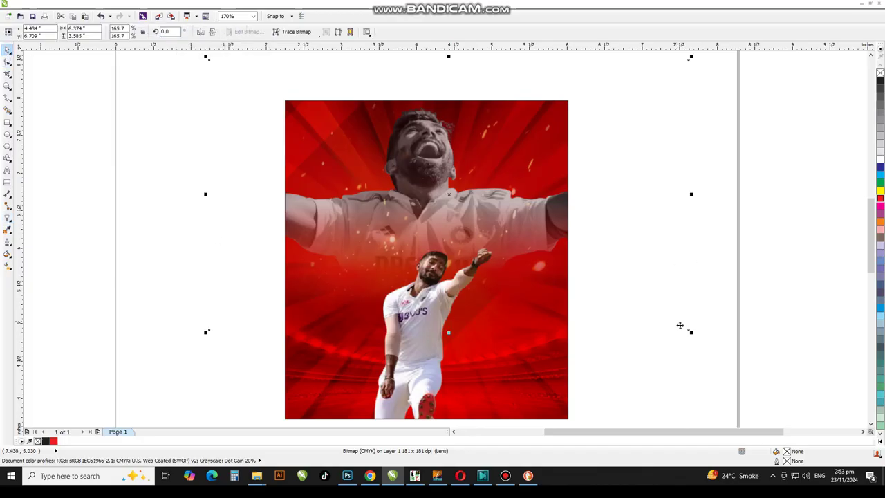
Step: Enlarge the sparks image to about 6.53 by 3.68 inches and PowerClip it inside the poster frame
{"action": "left_click_drag", "start_coordinate": [690, 333], "coordinate": [696, 337]}
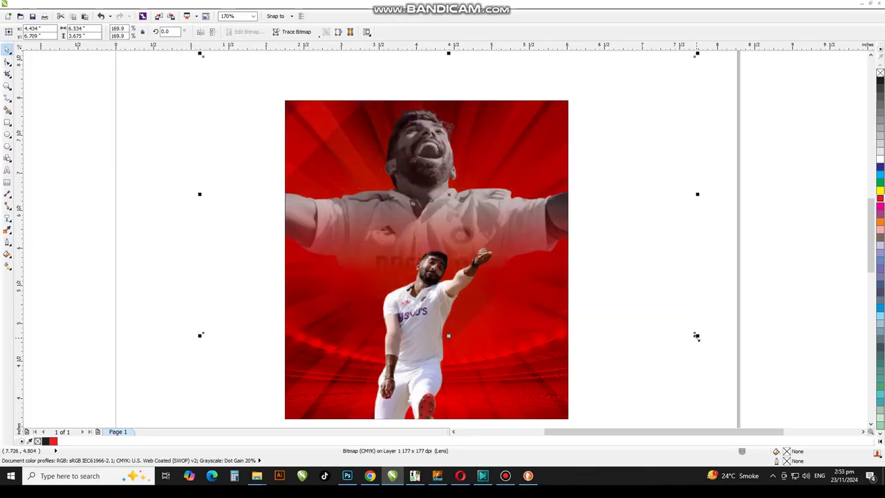
{"action": "key", "text": "alt+c"}
{"action": "key", "text": "w"}
{"action": "key", "text": "p"}
{"action": "left_click", "coordinate": [568, 165]}
{"action": "left_click", "coordinate": [654, 136]}
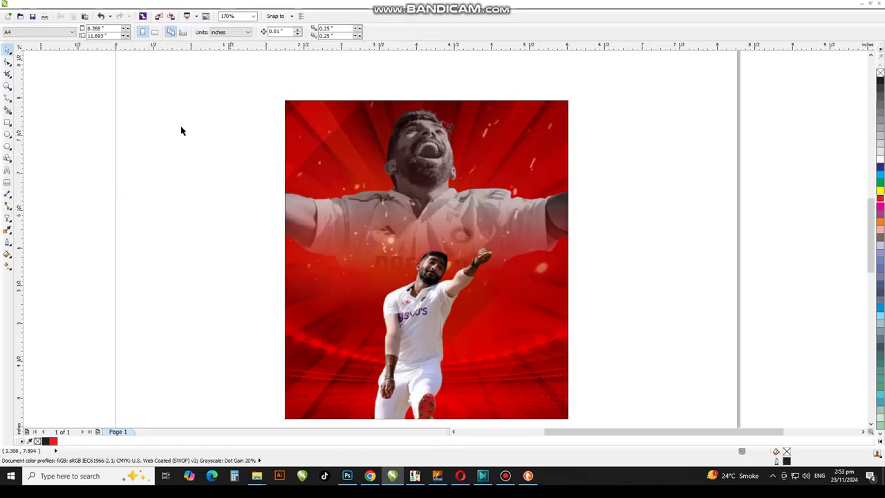
Step: Add the artistic text "BUMRAH" above the bowler and set its font to Impact
{"action": "key", "text": "F8"}
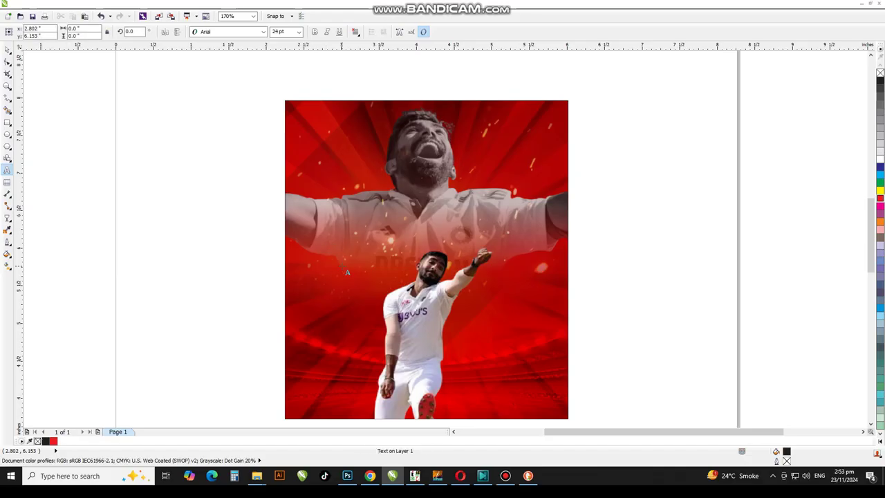
{"action": "type", "text": "BUMRAH"}
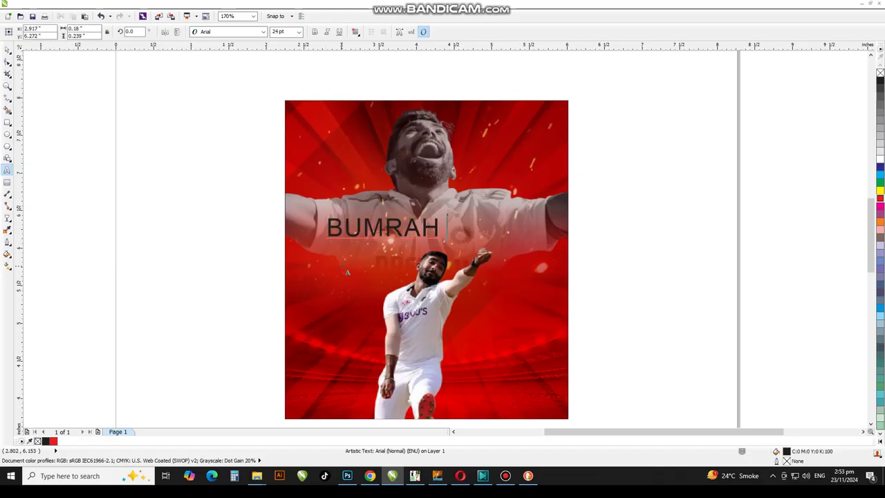
{"action": "left_click", "coordinate": [7, 49]}
{"action": "left_click", "coordinate": [245, 32]}
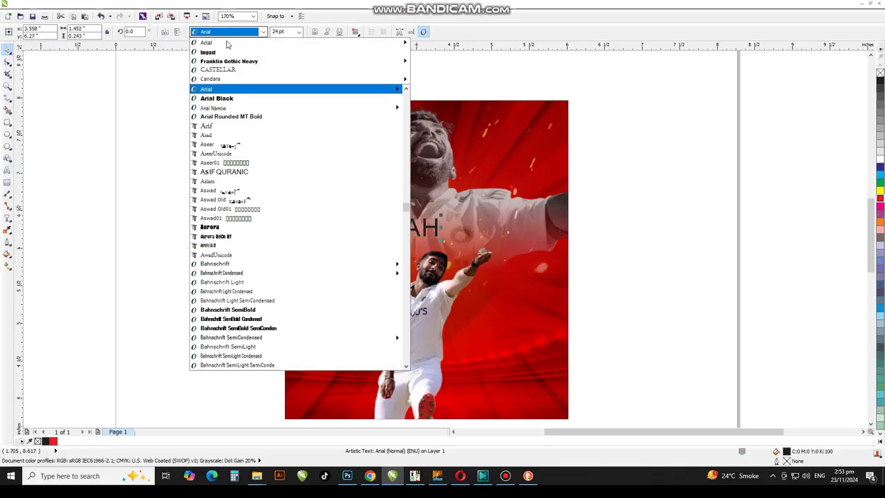
{"action": "left_click", "coordinate": [225, 53]}
Step: Enlarge the BUMRAH text to about 2.37 by 0.51 inches and centre it horizontally on the bowler cutout
{"action": "left_click_drag", "start_coordinate": [414, 240], "coordinate": [525, 258]}
{"action": "key", "text": "F10"}
{"action": "key", "text": "space"}
{"action": "left_click", "coordinate": [461, 279], "text": "shift"}
{"action": "key", "text": "c"}
{"action": "left_click", "coordinate": [613, 257]}
Step: Fill the BUMRAH text with yellow and shift it slightly to the left
{"action": "left_click", "coordinate": [474, 231]}
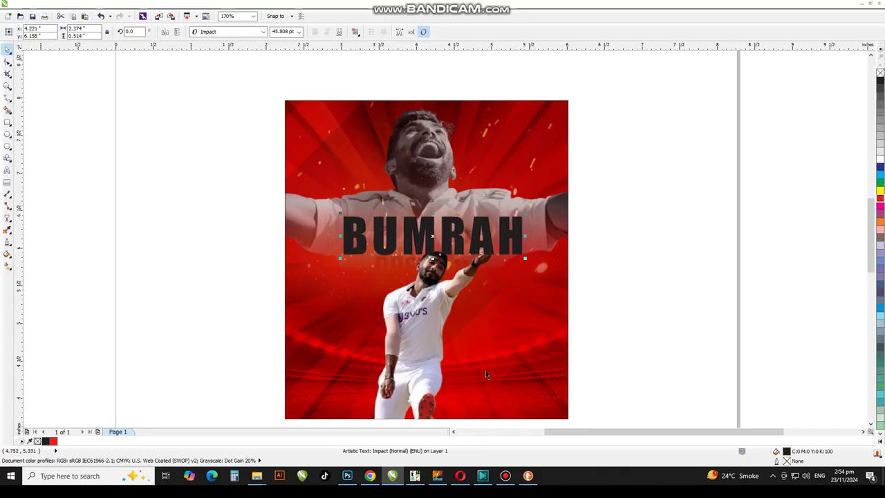
{"action": "left_click", "coordinate": [879, 193]}
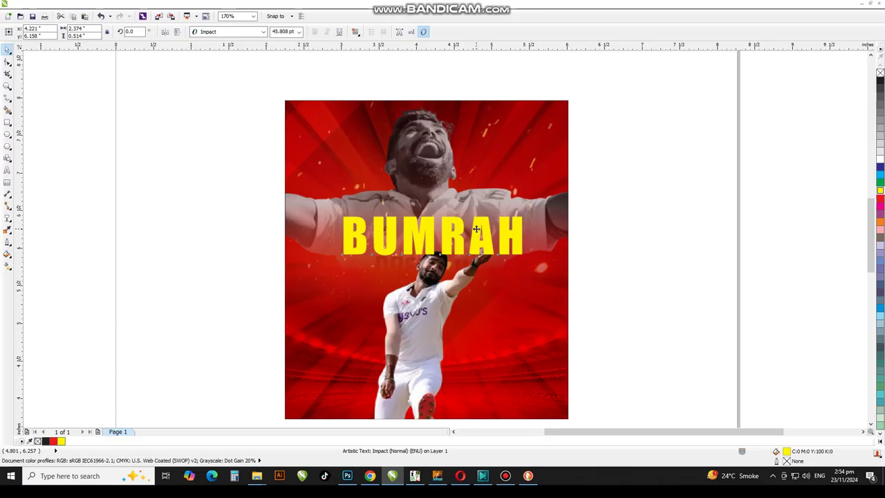
{"action": "left_click_drag", "start_coordinate": [476, 229], "coordinate": [472, 229]}
{"action": "left_click", "coordinate": [613, 207]}
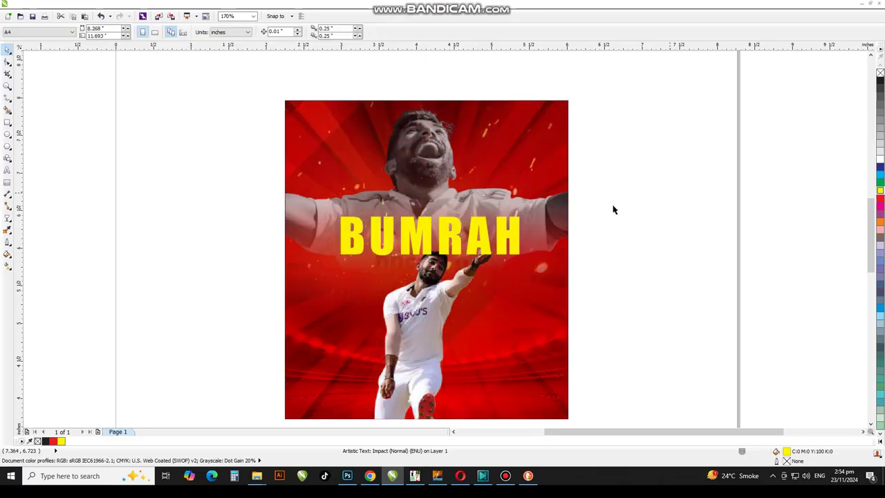
Step: Draw a rectangle about 4.99 by 0.54 inches around the BUMRAH text, extending past both sides of the poster
{"action": "left_click", "coordinate": [483, 229]}
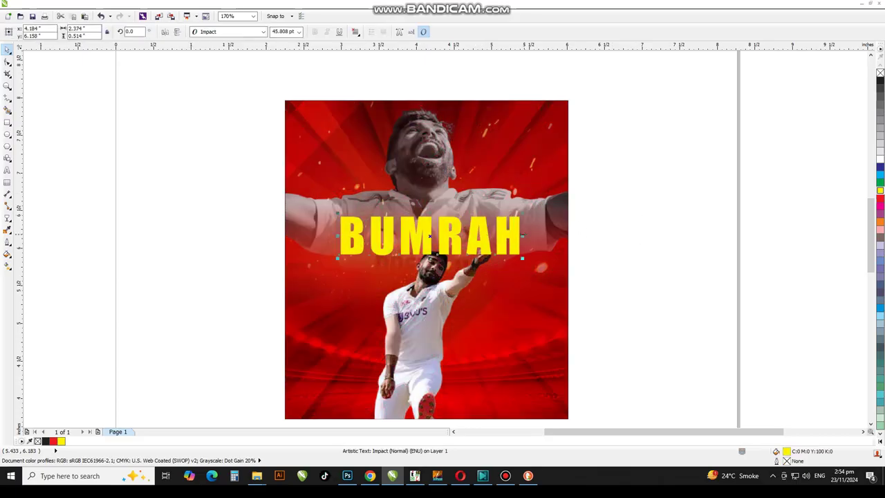
{"action": "left_click", "coordinate": [9, 122]}
{"action": "left_click_drag", "start_coordinate": [346, 221], "coordinate": [403, 229]}
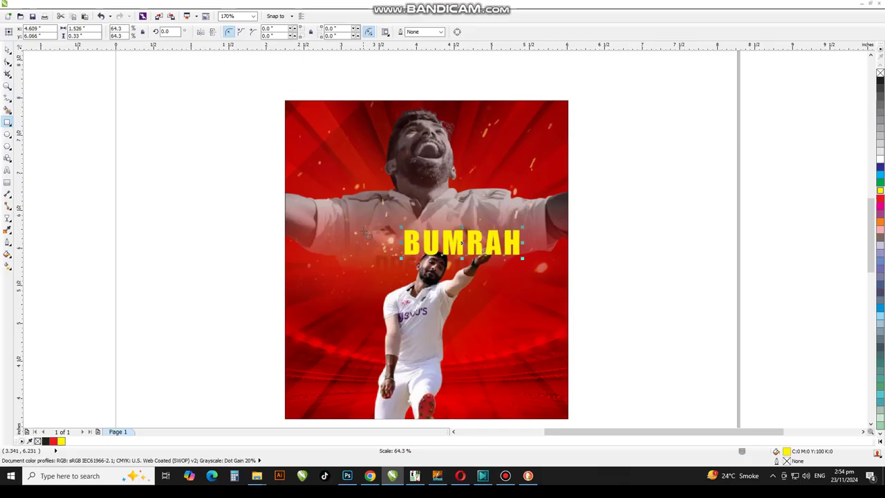
{"action": "key", "text": "ctrl+z"}
{"action": "mouse_move", "coordinate": [339, 218]}
{"action": "left_mouse_down"}
{"action": "mouse_move", "coordinate": [521, 257]}
{"action": "mouse_move", "coordinate": [620, 236]}
{"action": "left_mouse_up"}
{"action": "key", "text": "space"}
Step: Stretch the rectangle down to the poster's bottom edge, making it about 2.69 inches high
{"action": "left_click_drag", "start_coordinate": [430, 260], "coordinate": [430, 388]}
{"action": "key", "text": "ctrl+z"}
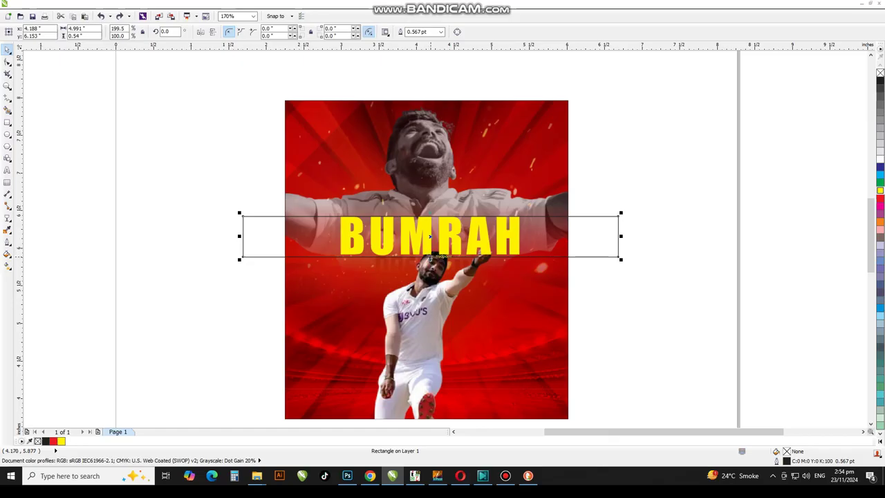
{"action": "left_click_drag", "start_coordinate": [430, 260], "coordinate": [430, 418]}
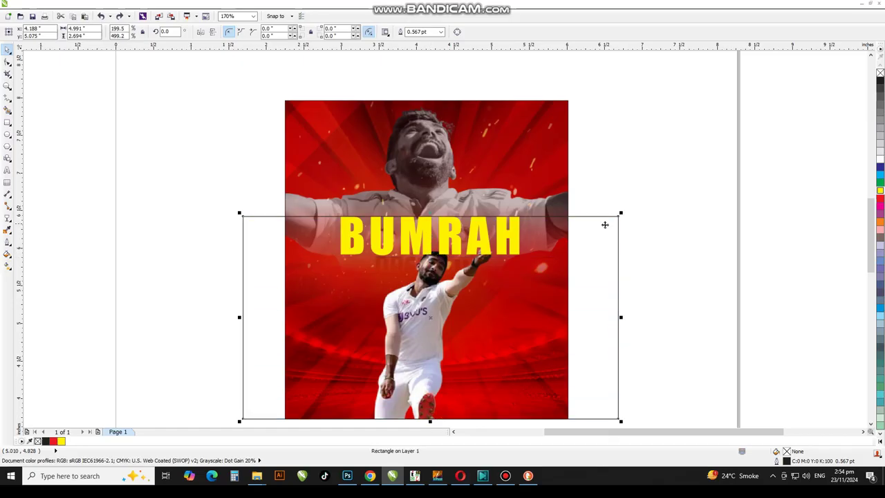
{"action": "key", "text": "Escape"}
Step: Make a vertically mirrored duplicate of the BUMRAH text directly below the original
{"action": "left_click", "coordinate": [401, 232]}
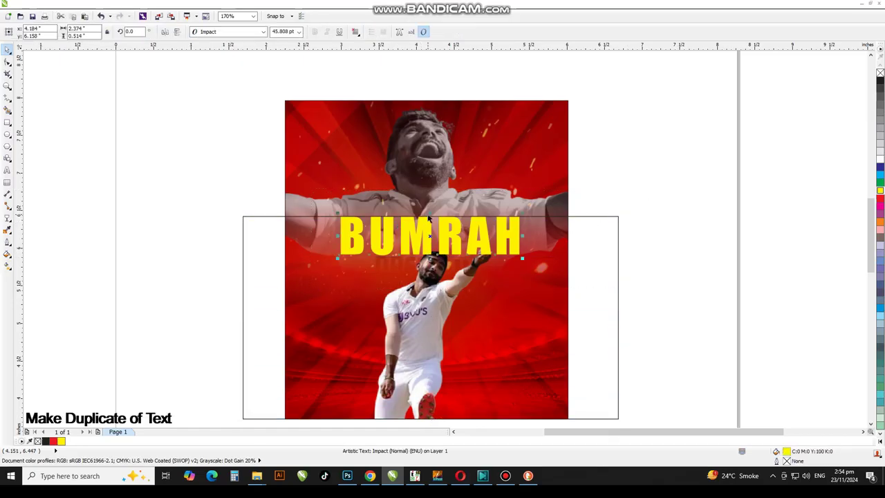
{"action": "left_click_drag", "start_coordinate": [427, 215], "coordinate": [428, 297]}
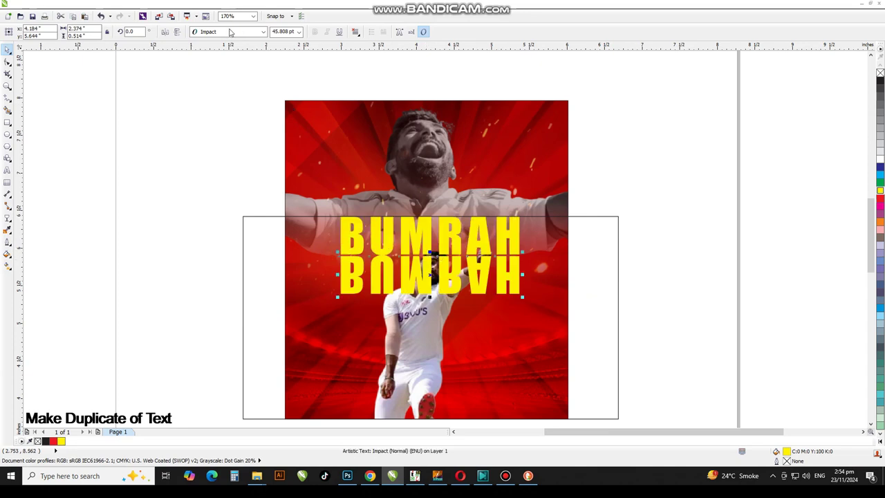
Step: Flip the lower BUMRAH copy upright and distort it in perspective, pulling its lower-left corner to the rectangle's corner and its right corners to the poster's right edge
{"action": "left_click", "coordinate": [177, 31]}
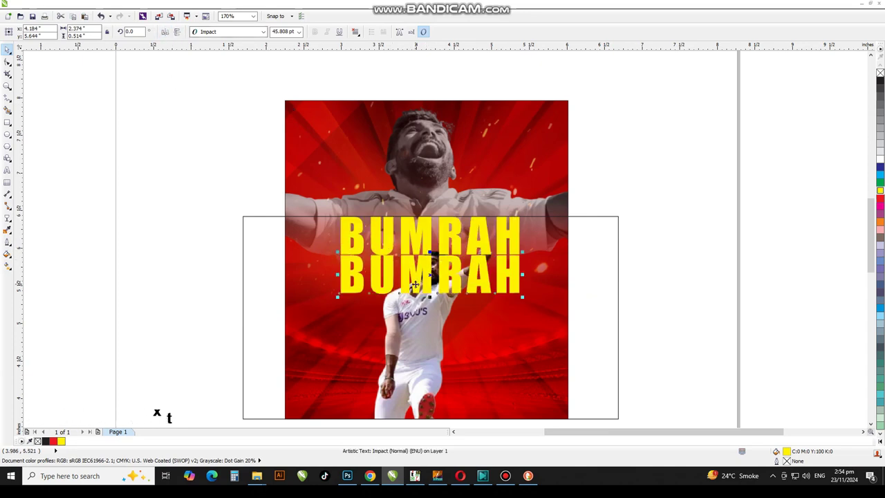
{"action": "left_click", "coordinate": [134, 6]}
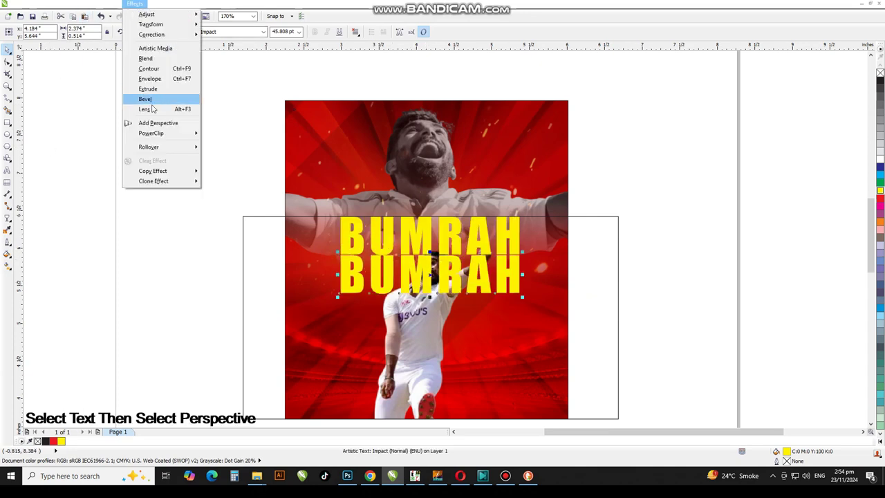
{"action": "left_click", "coordinate": [152, 124]}
{"action": "left_click_drag", "start_coordinate": [340, 293], "coordinate": [243, 415]}
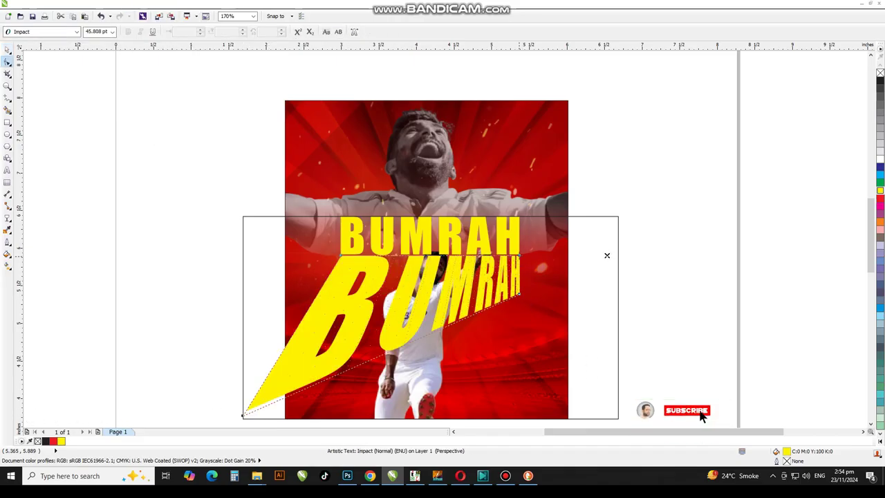
{"action": "left_click_drag", "start_coordinate": [519, 255], "coordinate": [568, 252]}
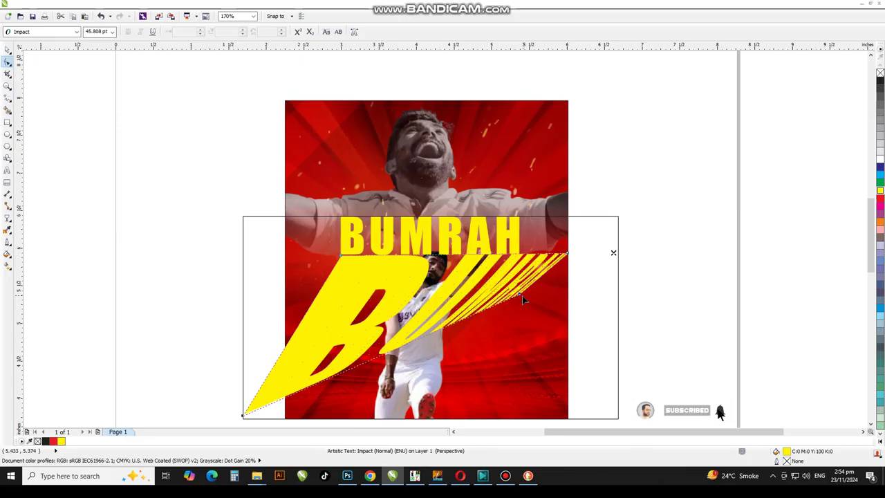
{"action": "left_click_drag", "start_coordinate": [525, 297], "coordinate": [568, 299]}
{"action": "left_click", "coordinate": [7, 51]}
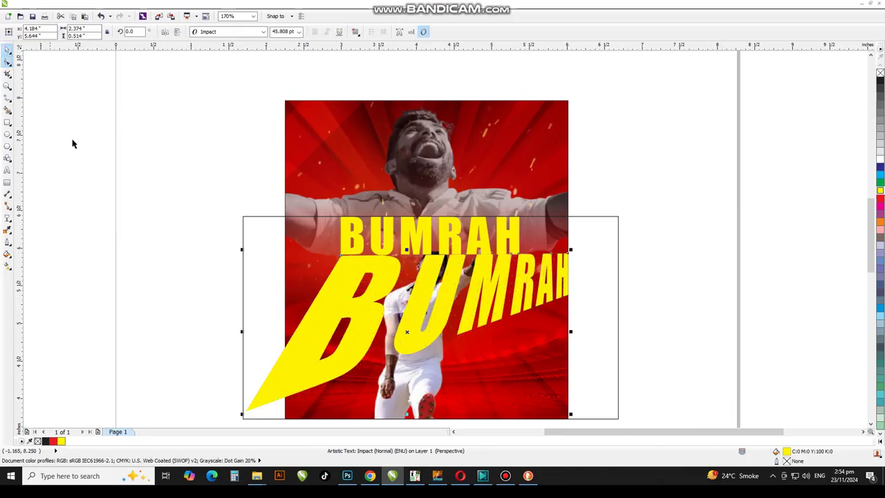
Step: Delete the original BUMRAH text above the perspective copy and the guide rectangle around it
{"action": "left_click", "coordinate": [73, 143]}
{"action": "left_click", "coordinate": [342, 236]}
{"action": "key", "text": "Delete"}
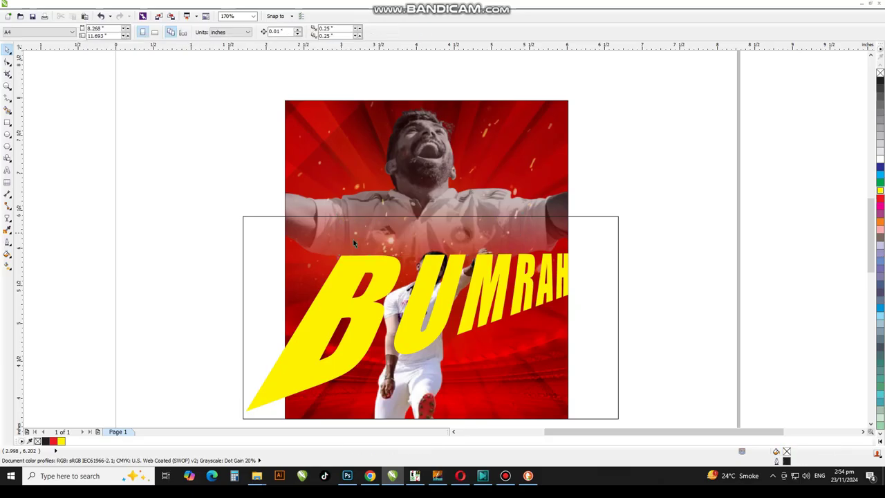
{"action": "key", "text": "Delete"}
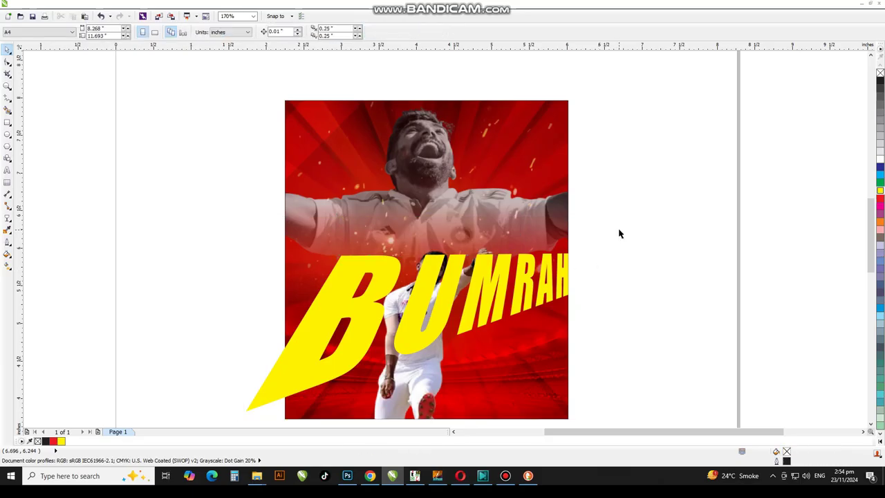
Step: Copy the perspective BUMRAH text and paste a duplicate exactly on top of it
{"action": "left_click", "coordinate": [254, 400]}
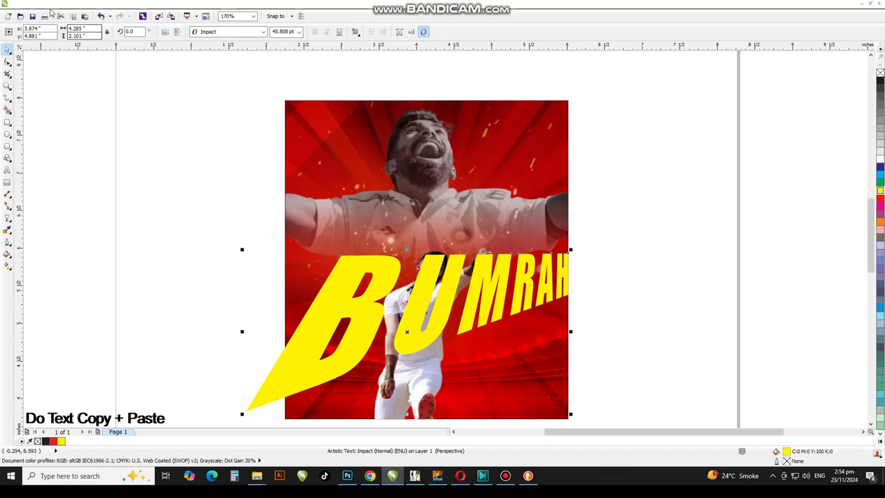
{"action": "left_click", "coordinate": [75, 5]}
{"action": "mouse_move", "coordinate": [42, 5]}
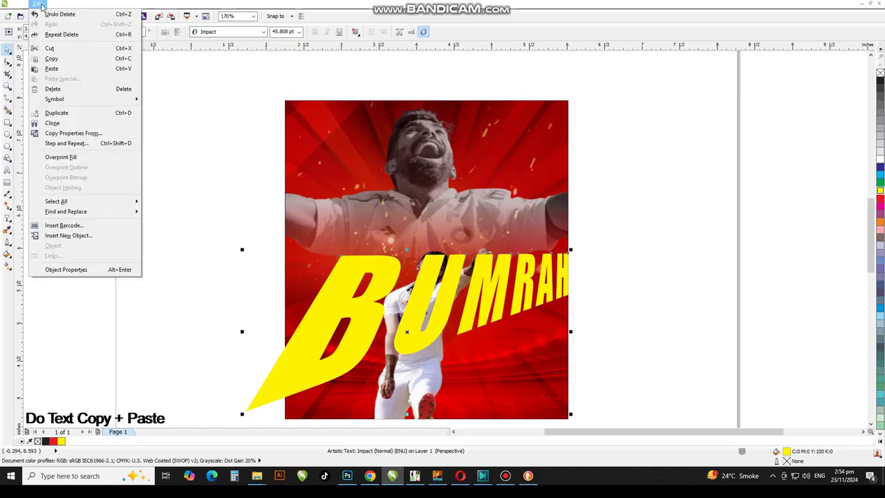
{"action": "left_click", "coordinate": [51, 58]}
{"action": "left_click", "coordinate": [38, 4]}
{"action": "left_click", "coordinate": [51, 68]}
{"action": "left_click", "coordinate": [129, 214]}
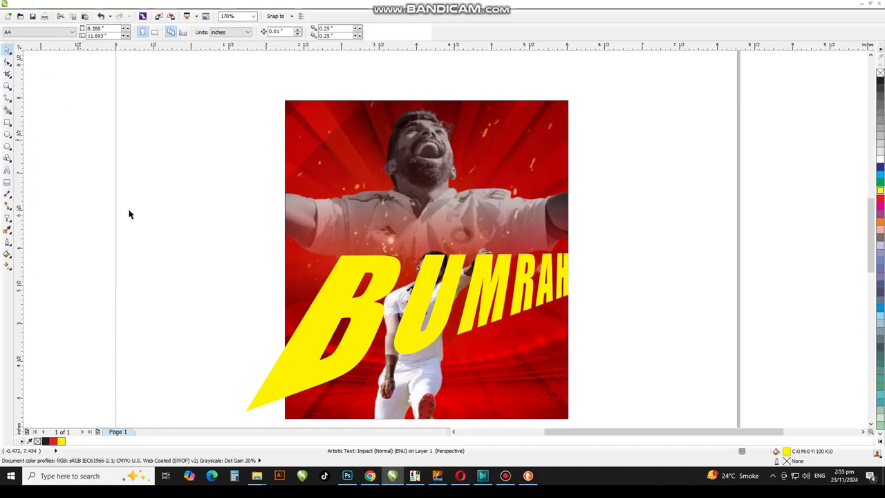
Step: Give the top BUMRAH copy a uniform transparency with the Color merge mode
{"action": "left_click", "coordinate": [319, 302]}
{"action": "left_click", "coordinate": [8, 218]}
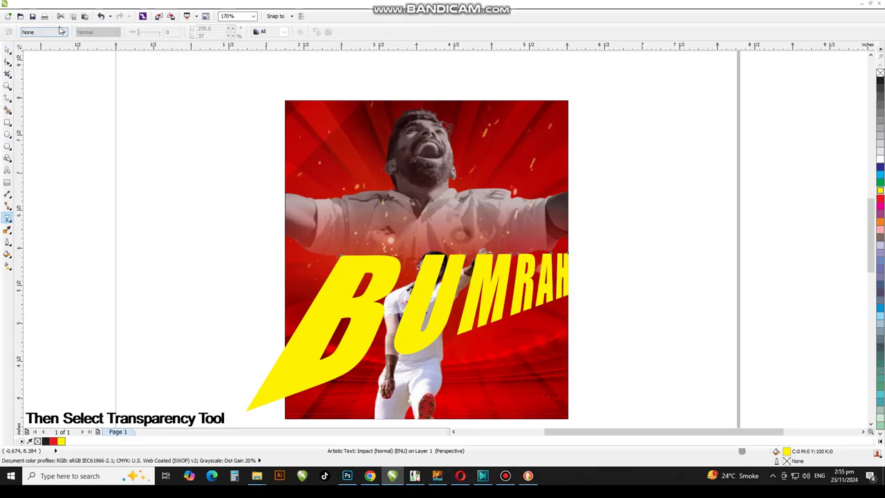
{"action": "left_click", "coordinate": [63, 32]}
{"action": "left_click", "coordinate": [49, 47]}
{"action": "left_click", "coordinate": [96, 31]}
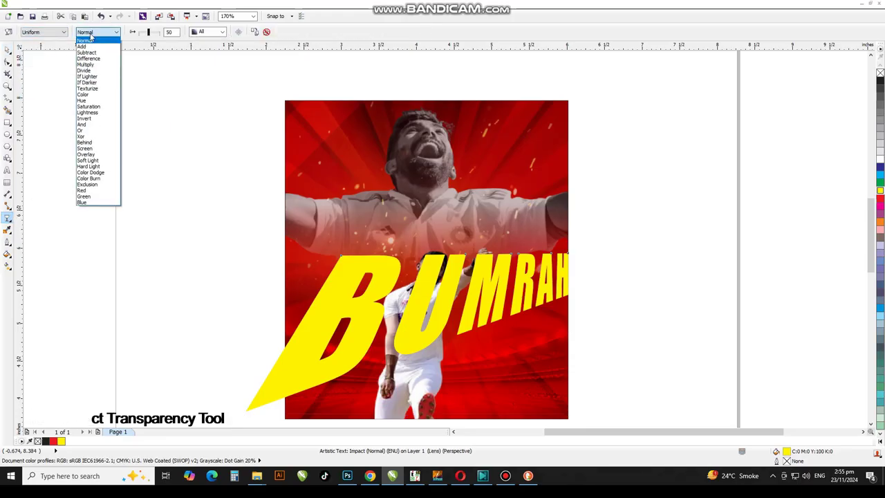
{"action": "left_click", "coordinate": [87, 95]}
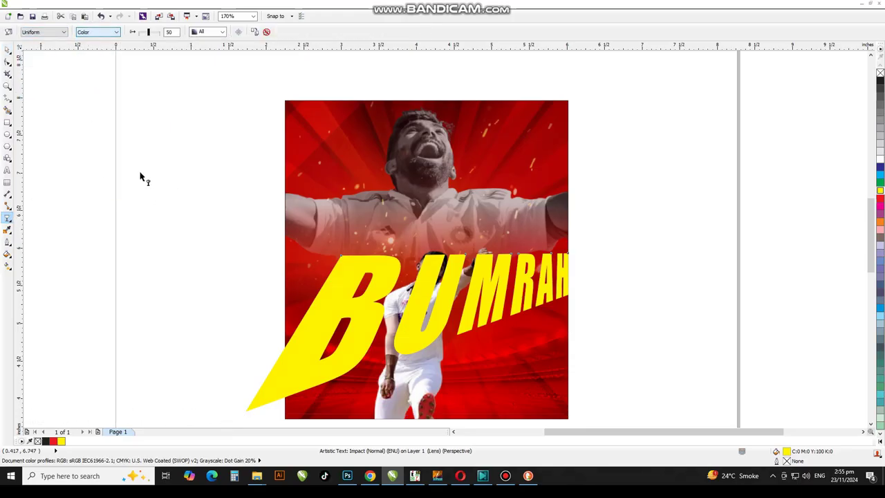
{"action": "left_click", "coordinate": [7, 50]}
Step: PowerClip the Color-mode BUMRAH copy inside the poster frame
{"action": "left_click", "coordinate": [316, 330]}
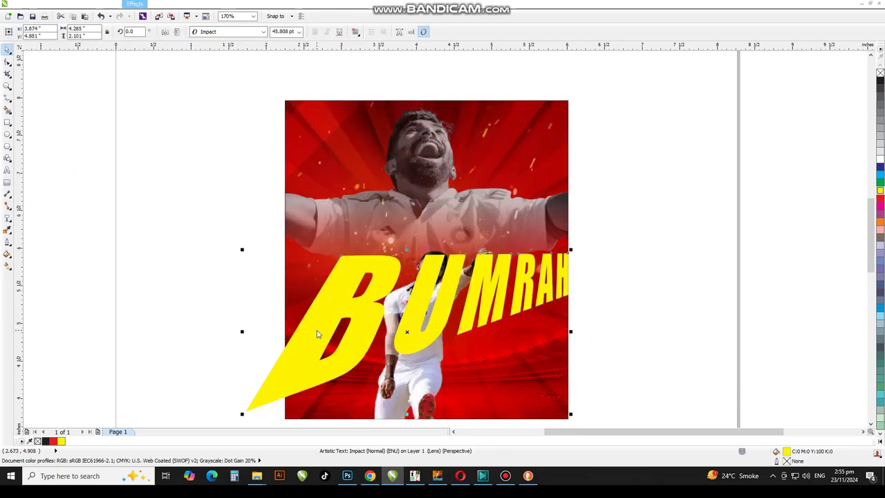
{"action": "key", "text": "w"}
{"action": "key", "text": "p"}
{"action": "left_click", "coordinate": [553, 170]}
{"action": "left_click", "coordinate": [634, 183]}
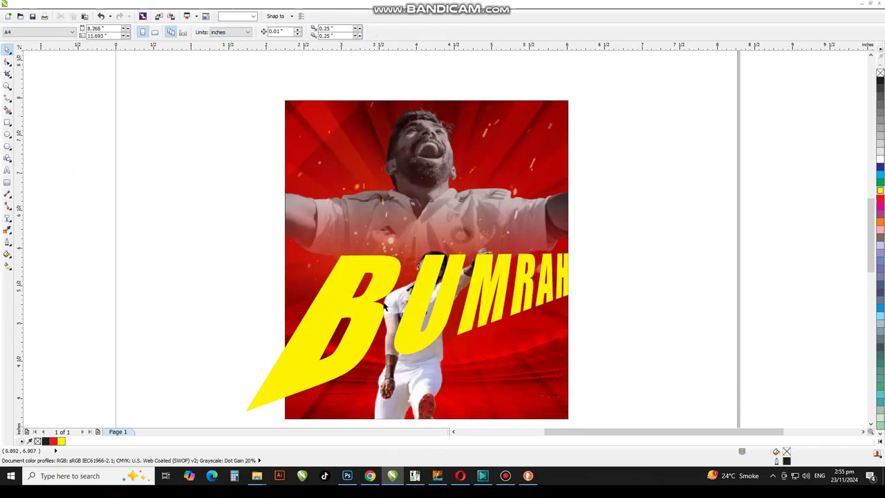
Step: Give the remaining BUMRAH text a uniform transparency with the Subtract merge mode
{"action": "left_click", "coordinate": [264, 402]}
{"action": "left_click", "coordinate": [7, 218]}
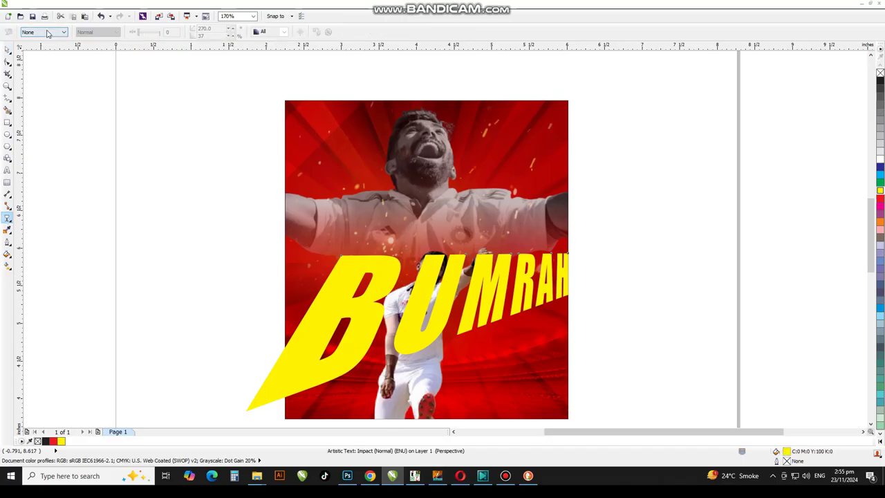
{"action": "left_click", "coordinate": [41, 31]}
{"action": "left_click", "coordinate": [31, 47]}
{"action": "left_click", "coordinate": [96, 31]}
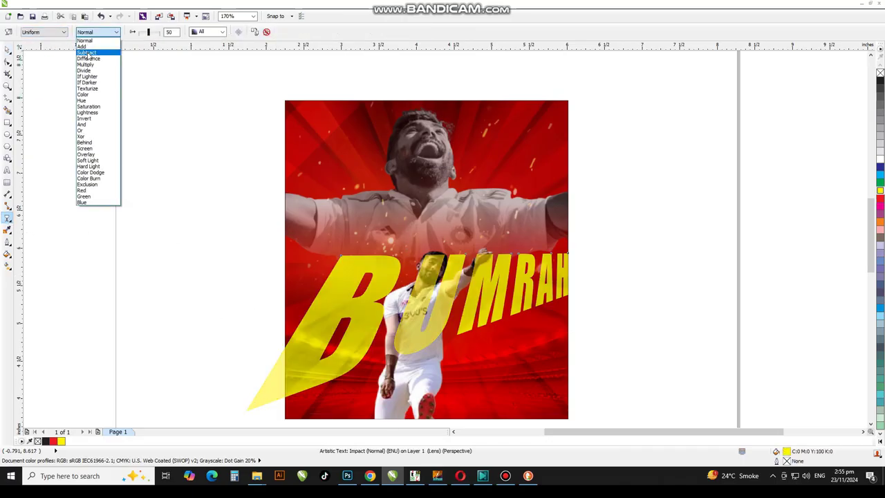
{"action": "left_click", "coordinate": [88, 52]}
{"action": "key", "text": "space"}
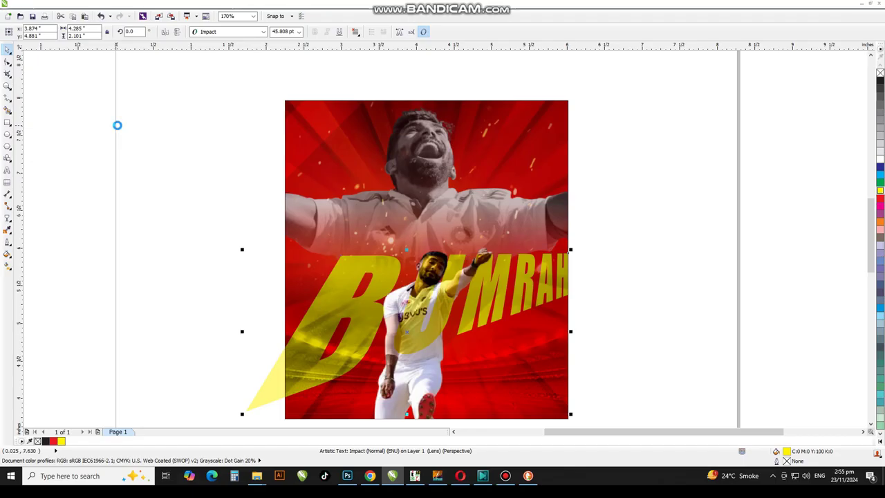
Step: PowerClip the Subtract-mode BUMRAH text inside the poster frame
{"action": "left_click", "coordinate": [128, 4]}
{"action": "mouse_move", "coordinate": [139, 124]}
{"action": "left_click", "coordinate": [235, 131]}
{"action": "left_click", "coordinate": [546, 153]}
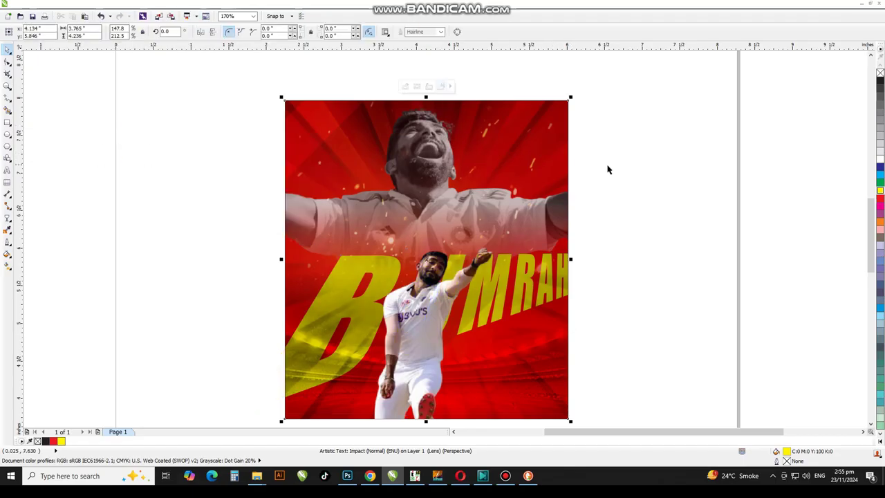
{"action": "left_click", "coordinate": [609, 169]}
Step: Send the bowling player photo to the back and PowerClip it inside the poster frame
{"action": "left_click", "coordinate": [432, 295]}
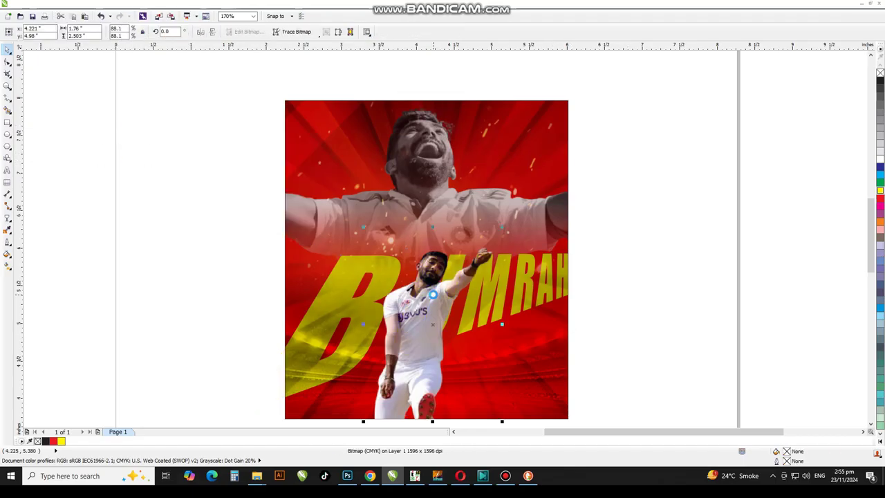
{"action": "key", "text": "shift+Page_Down"}
{"action": "left_click", "coordinate": [128, 4]}
{"action": "mouse_move", "coordinate": [142, 132]}
{"action": "left_click", "coordinate": [235, 132]}
{"action": "left_click", "coordinate": [559, 213]}
{"action": "left_click", "coordinate": [597, 209]}
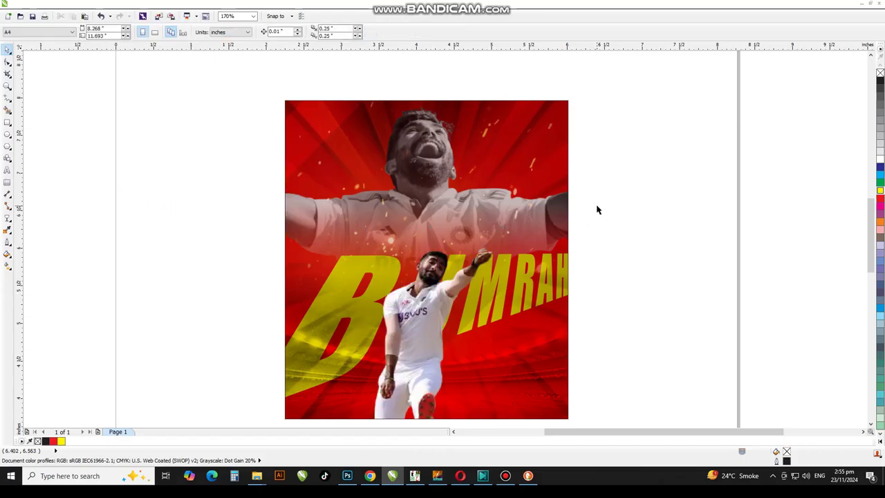
Step: Edit the poster's PowerClip contents to bring the BUMRAH text in front of the bowling player
{"action": "key", "text": "F4"}
{"action": "double_click", "coordinate": [589, 206]}
{"action": "left_click", "coordinate": [526, 259]}
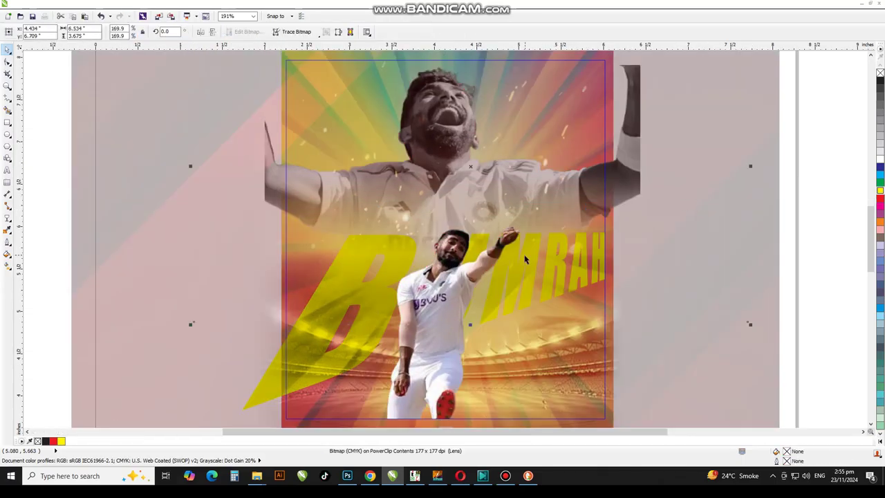
{"action": "left_click", "coordinate": [563, 244]}
{"action": "left_click", "coordinate": [820, 144], "text": "ctrl"}
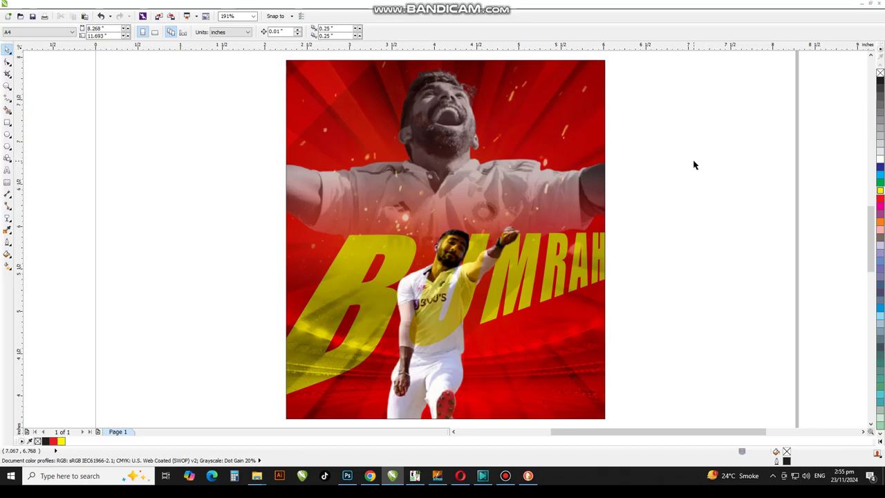
Step: Add the artistic text 93 in the blank area beside the poster
{"action": "left_click", "coordinate": [7, 170]}
{"action": "left_click", "coordinate": [176, 190]}
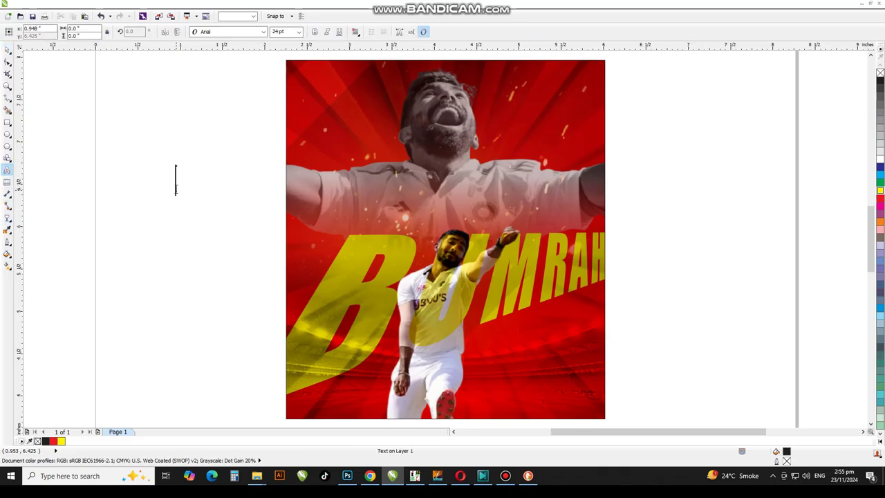
{"action": "type", "text": "93"}
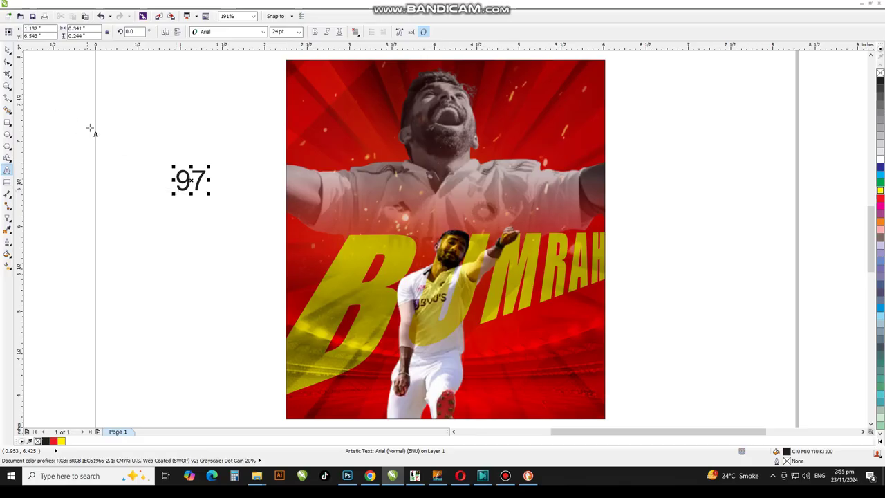
{"action": "left_click", "coordinate": [7, 53]}
Step: Set the font of the 93 text to Franklin Gothic Heavy
{"action": "left_click", "coordinate": [263, 32]}
{"action": "left_click", "coordinate": [225, 59]}
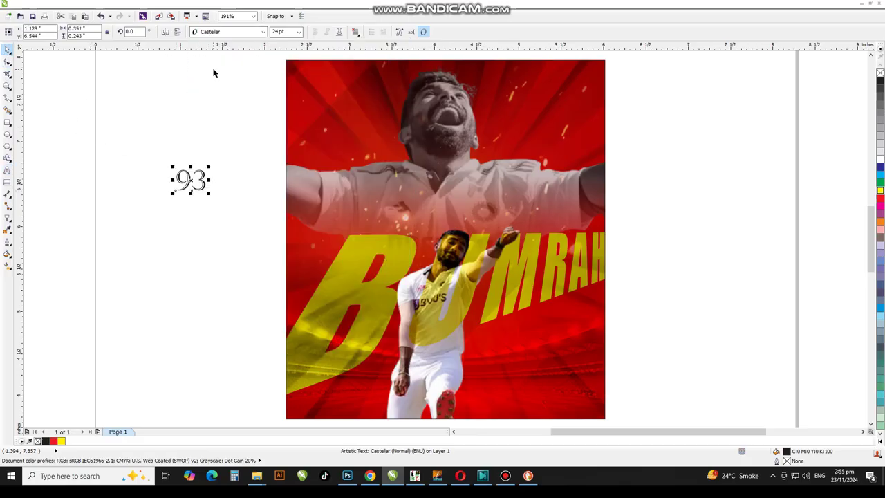
{"action": "left_click", "coordinate": [223, 33]}
{"action": "left_click", "coordinate": [231, 71]}
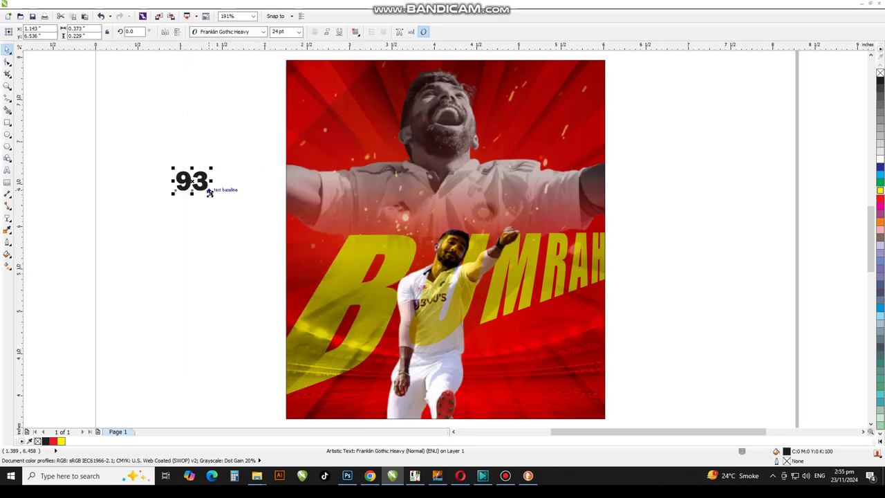
Step: Place the 93 in the poster's lower-right area, enlarged to about 1.13 by 0.76 inches, and fill it with red
{"action": "left_click_drag", "start_coordinate": [221, 201], "coordinate": [228, 211]}
{"action": "left_click_drag", "start_coordinate": [197, 182], "coordinate": [540, 340]}
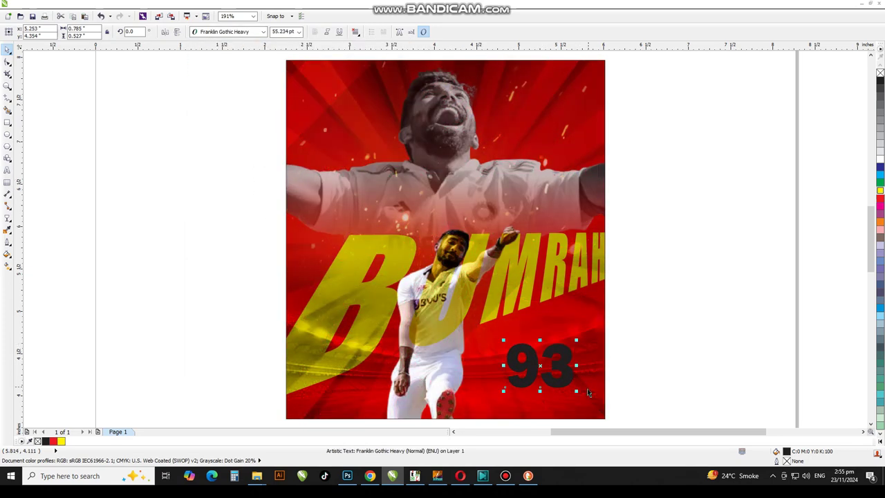
{"action": "left_click_drag", "start_coordinate": [583, 394], "coordinate": [591, 401]}
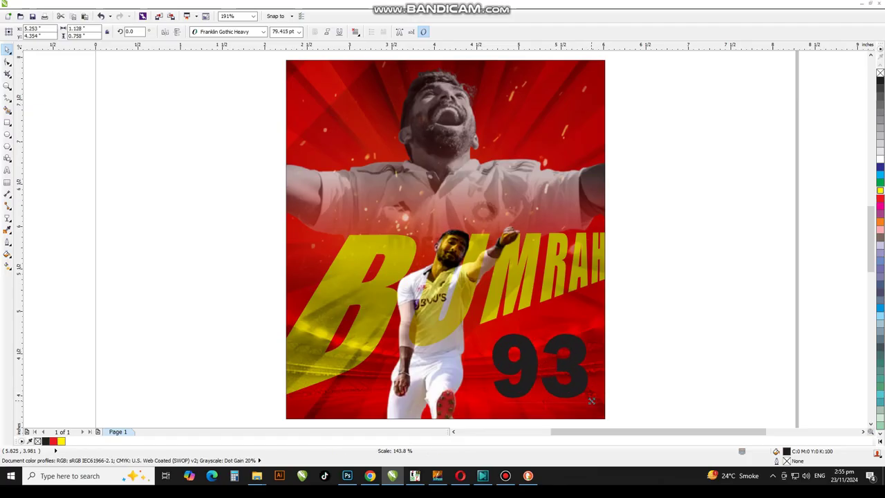
{"action": "left_click", "coordinate": [879, 198]}
Step: Give the 93 a 4 pt outline with rounded corners and colour the outline white
{"action": "key", "text": "F12"}
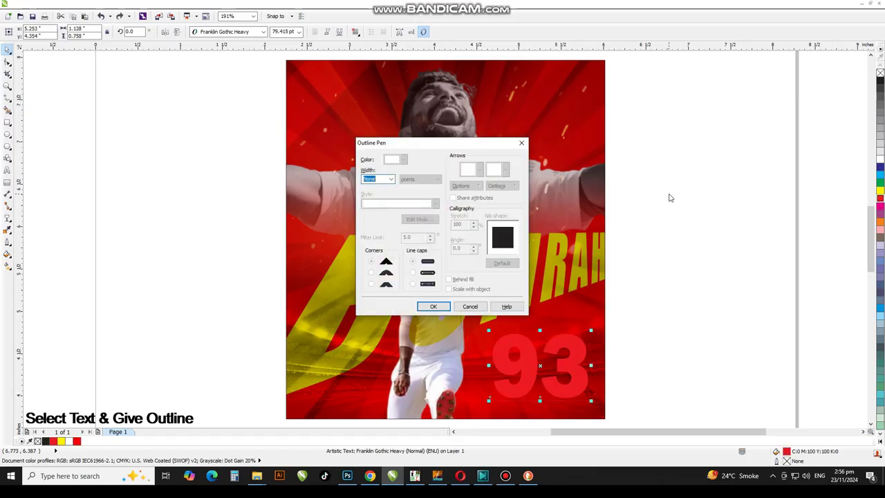
{"action": "type", "text": "4"}
{"action": "key", "text": "Tab"}
{"action": "left_click", "coordinate": [371, 272]}
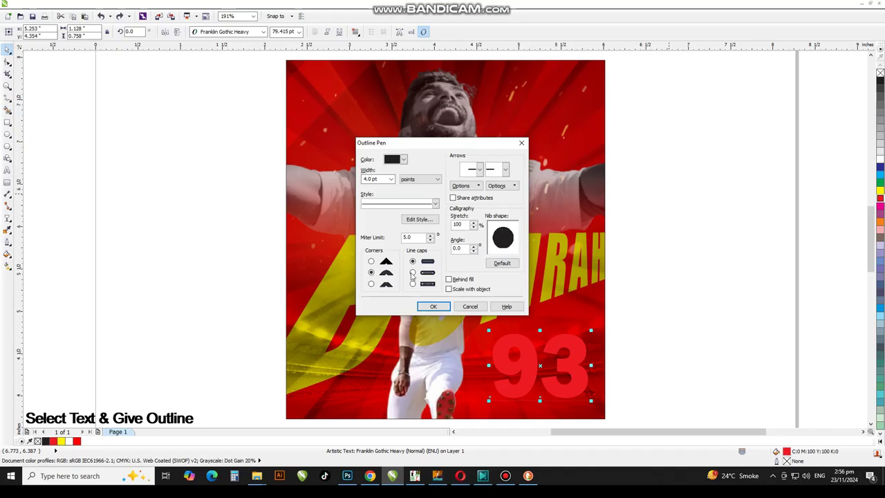
{"action": "left_click", "coordinate": [433, 307]}
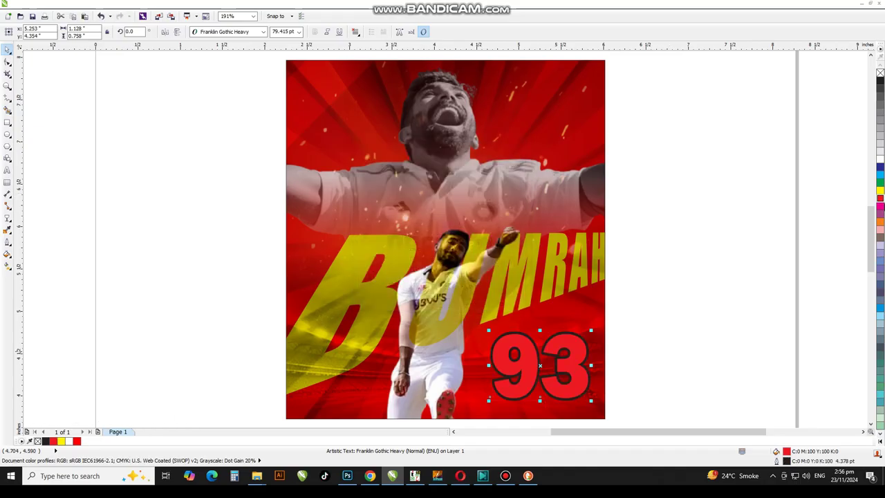
{"action": "right_click", "coordinate": [879, 159]}
Step: Apply a Soft edge bevel with a 0.1-inch distance to the 93 and close the Bevel settings
{"action": "left_click", "coordinate": [134, 4]}
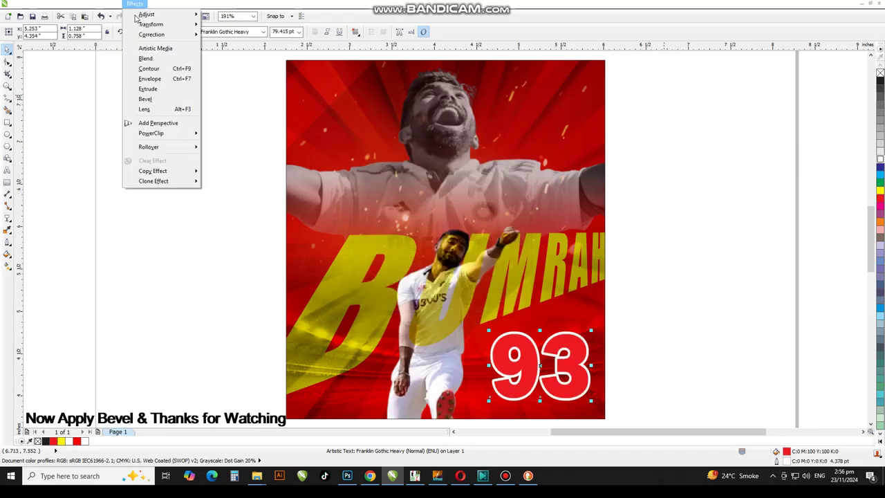
{"action": "left_click", "coordinate": [146, 98]}
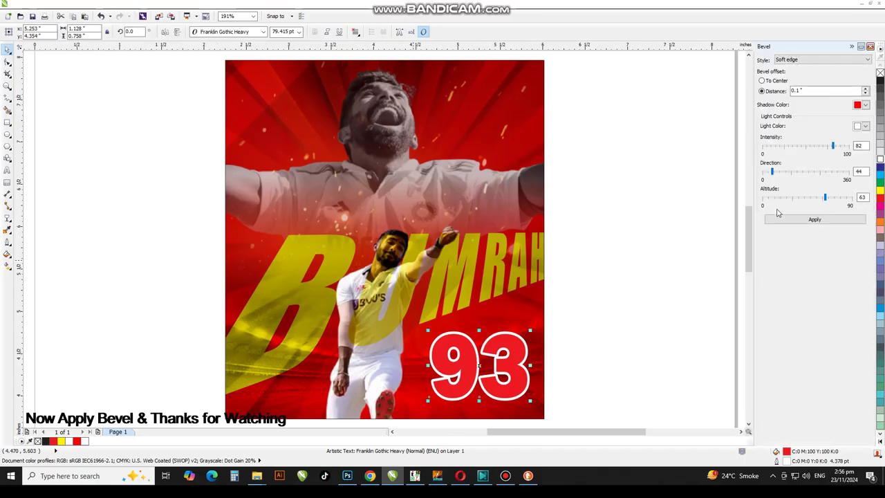
{"action": "left_click", "coordinate": [778, 219]}
{"action": "left_click", "coordinate": [870, 47]}
{"action": "left_click", "coordinate": [668, 163]}
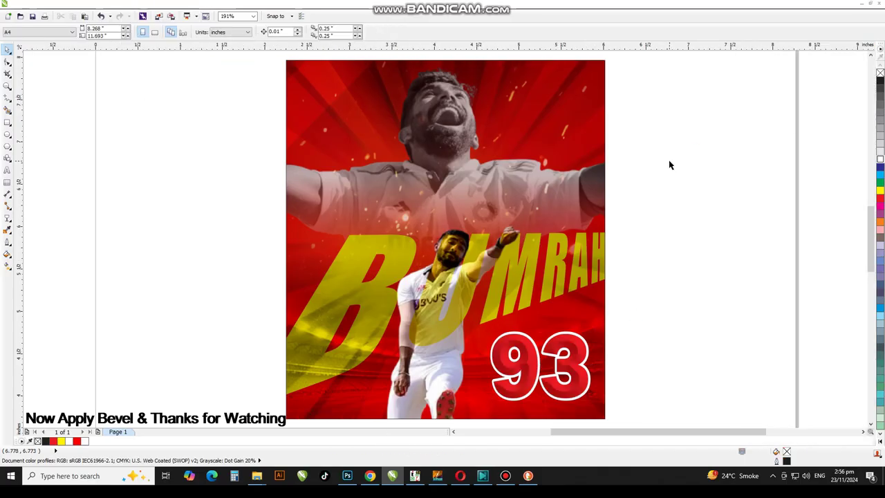